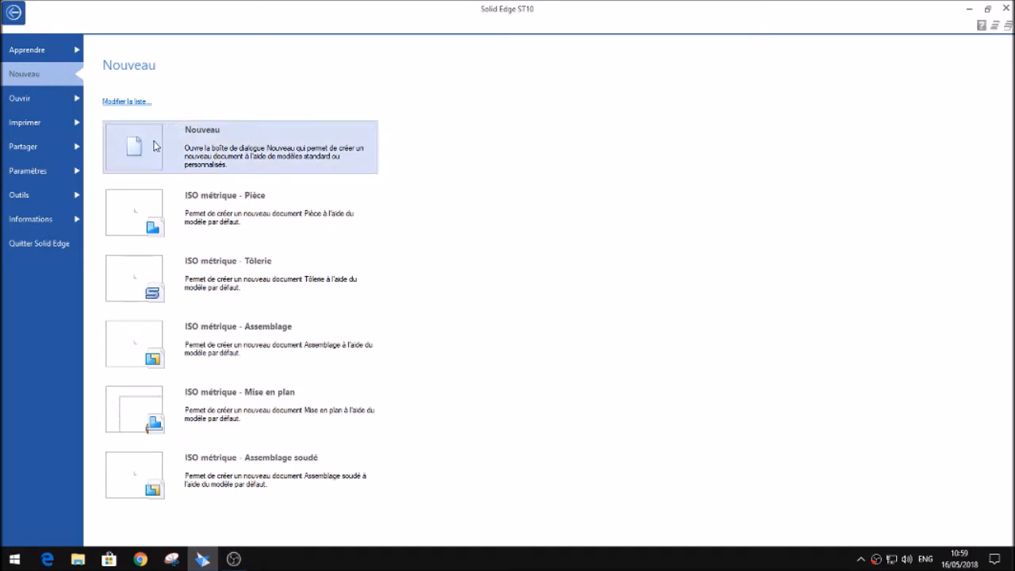
Step: Create a new ISO metric part document and choose the balanced default Solid Edge theme
left_click(137, 215)
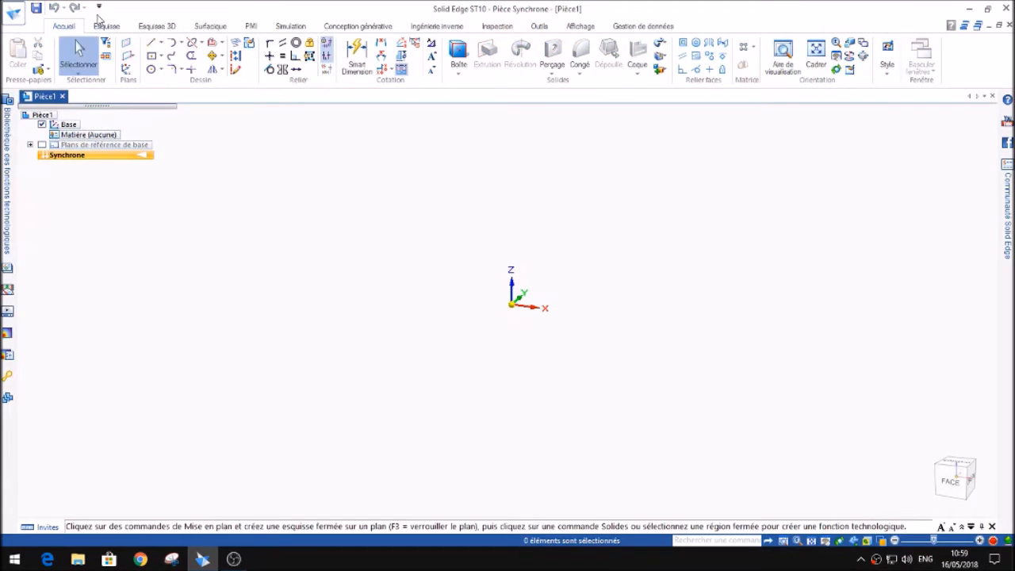
left_click(99, 8)
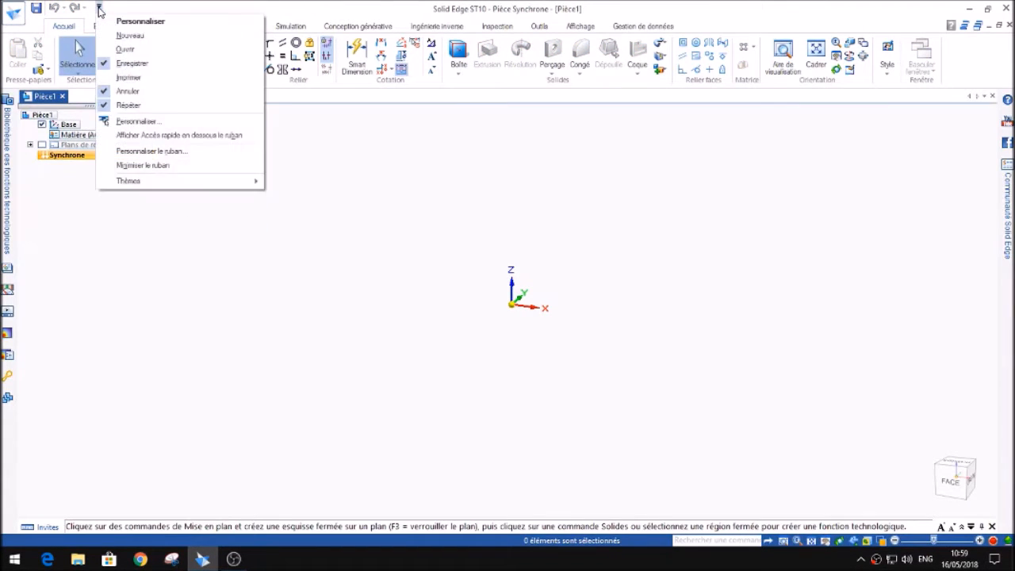
mouse_move(223, 184)
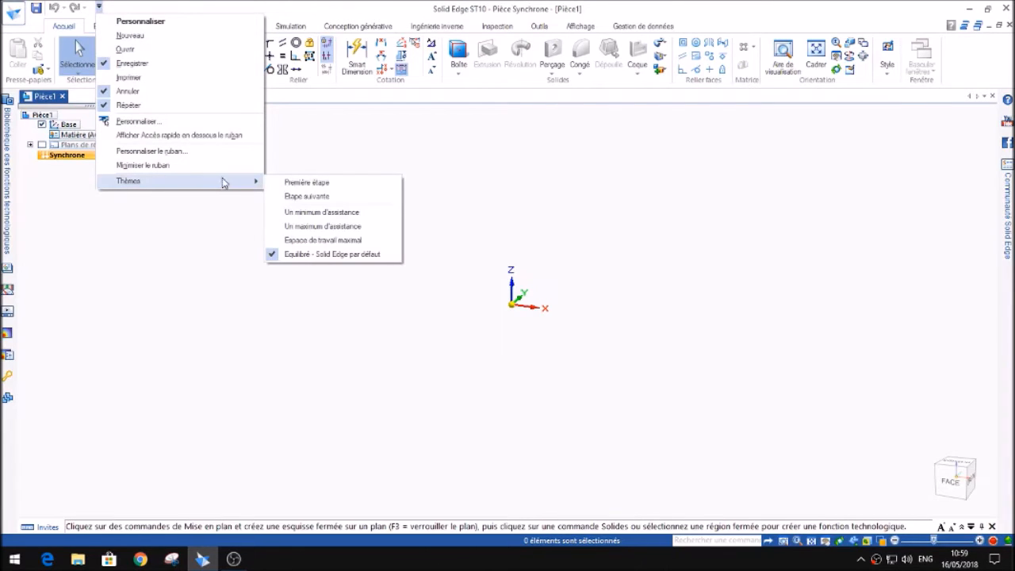
left_click(301, 256)
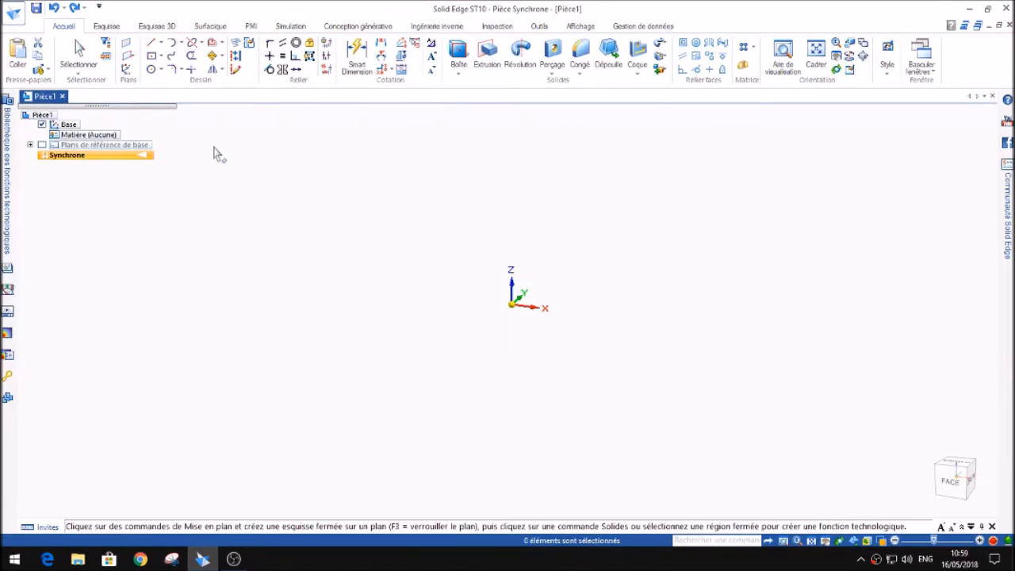
Step: Sketch a two-point rectangle about 67 by 33 mm from the origin on the XZ plane
left_click(162, 58)
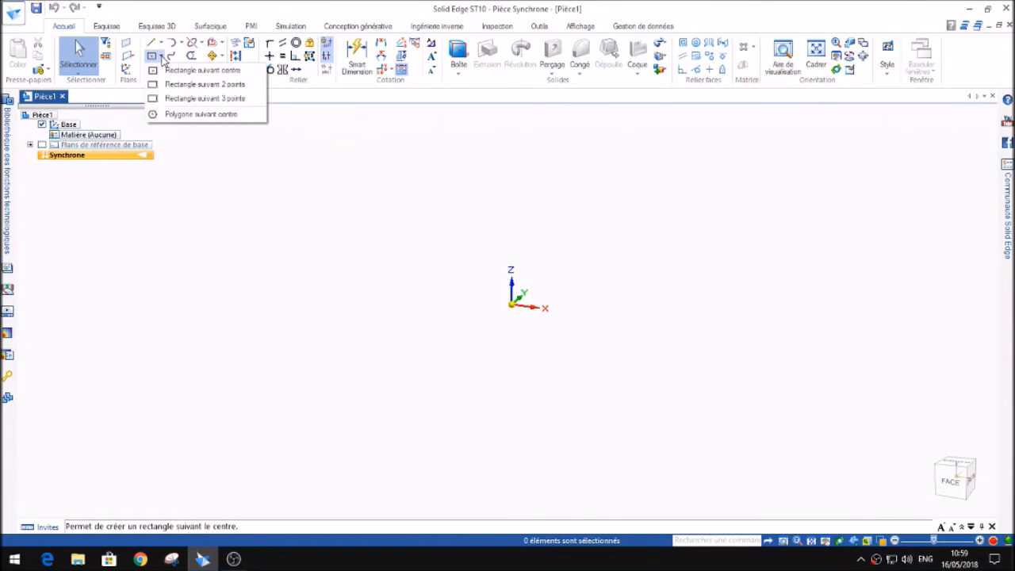
left_click(178, 86)
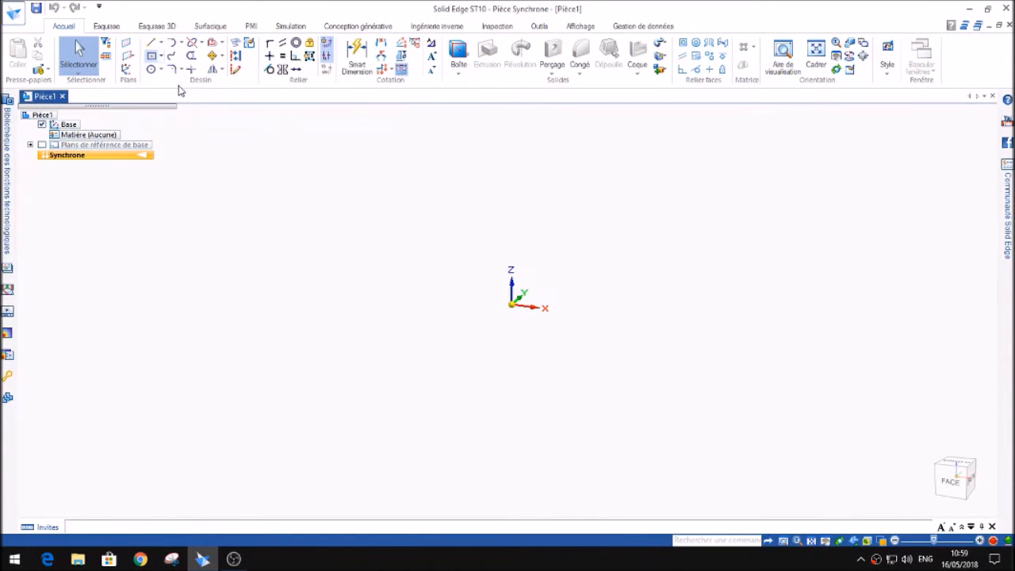
left_click(512, 306)
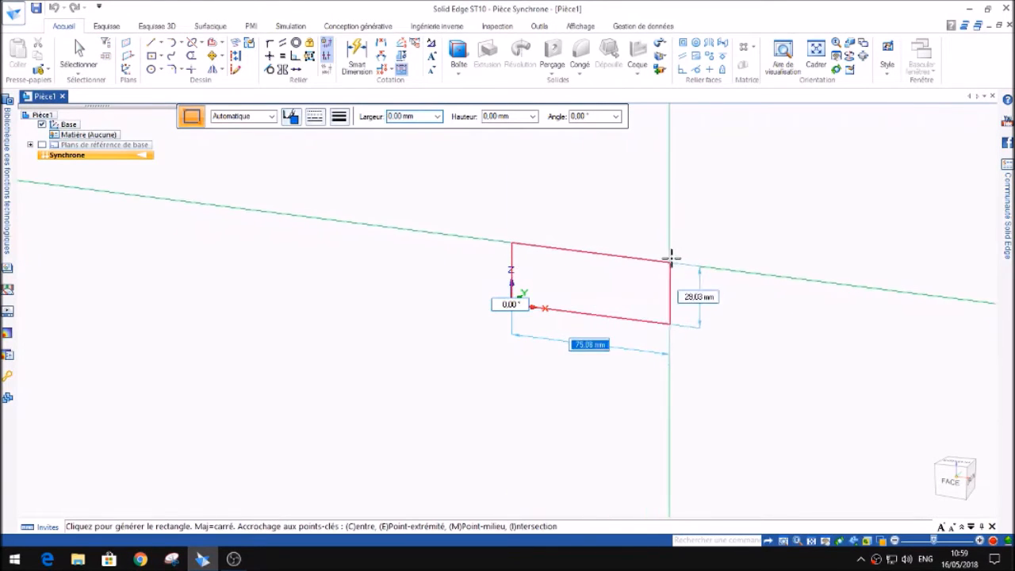
left_click(652, 251)
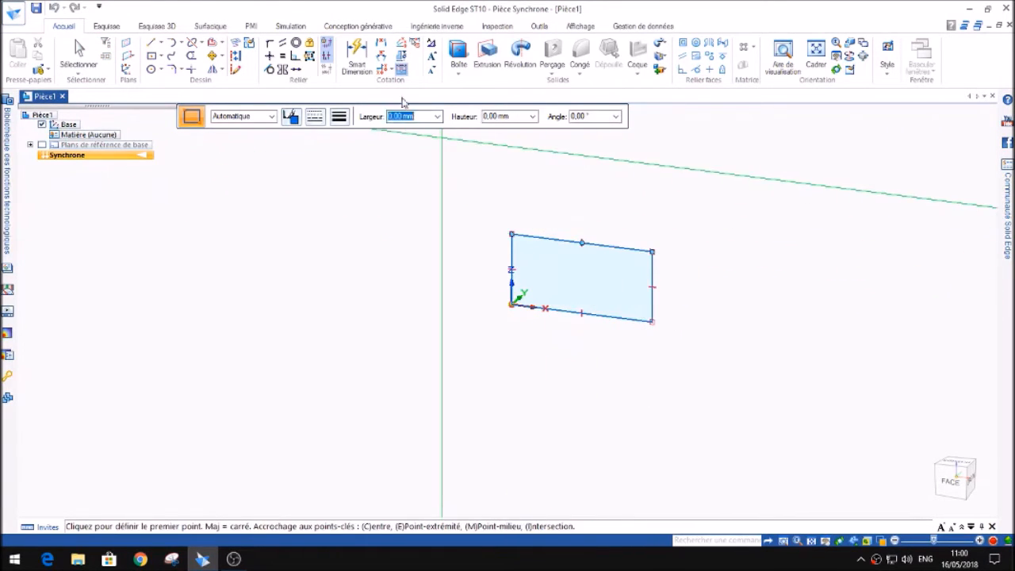
Step: Dimension the rectangle to 90 mm along its upper edge and 50 mm along its vertical edge
left_click(364, 56)
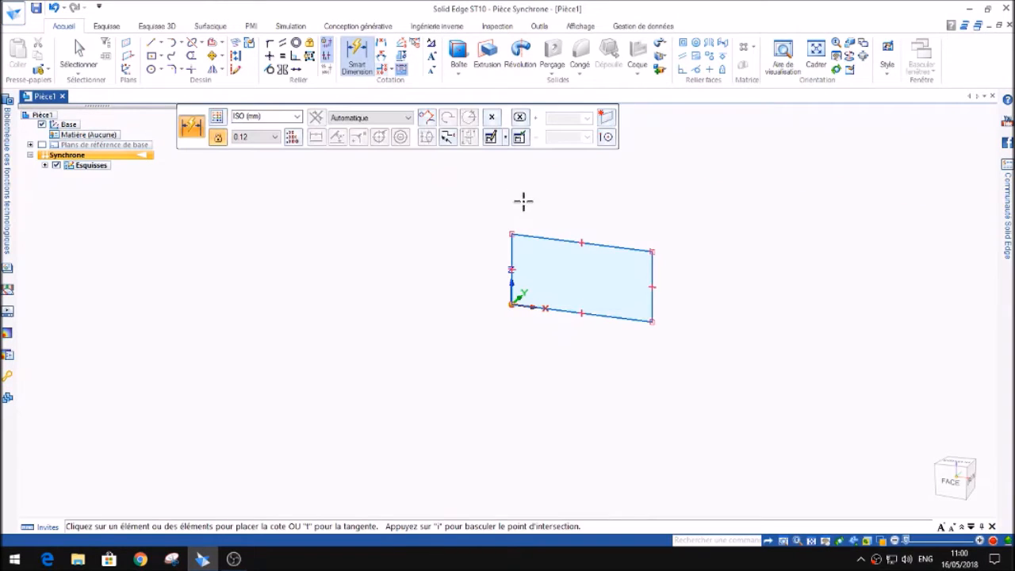
left_click(544, 236)
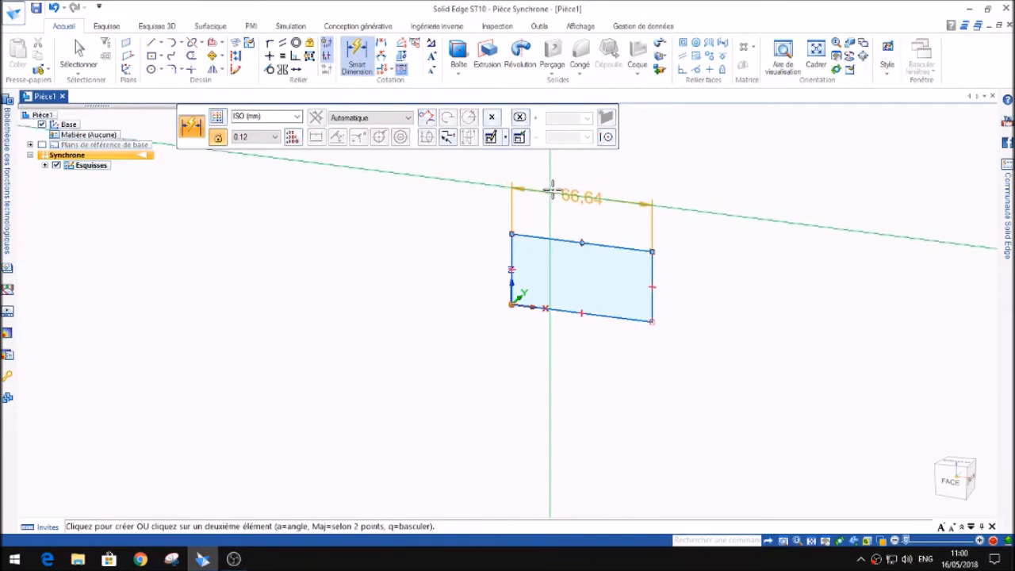
left_click(553, 188)
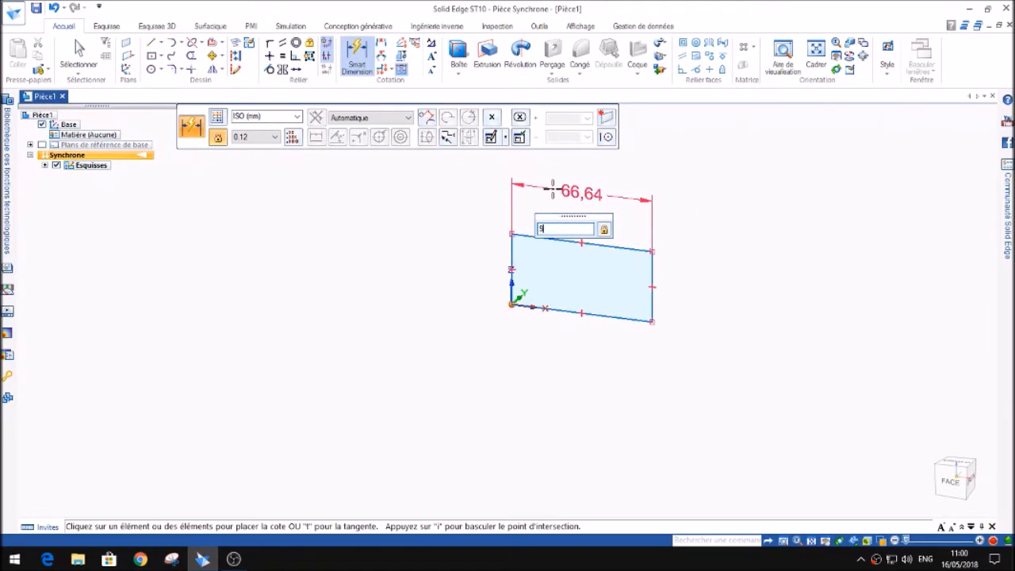
key("Return")
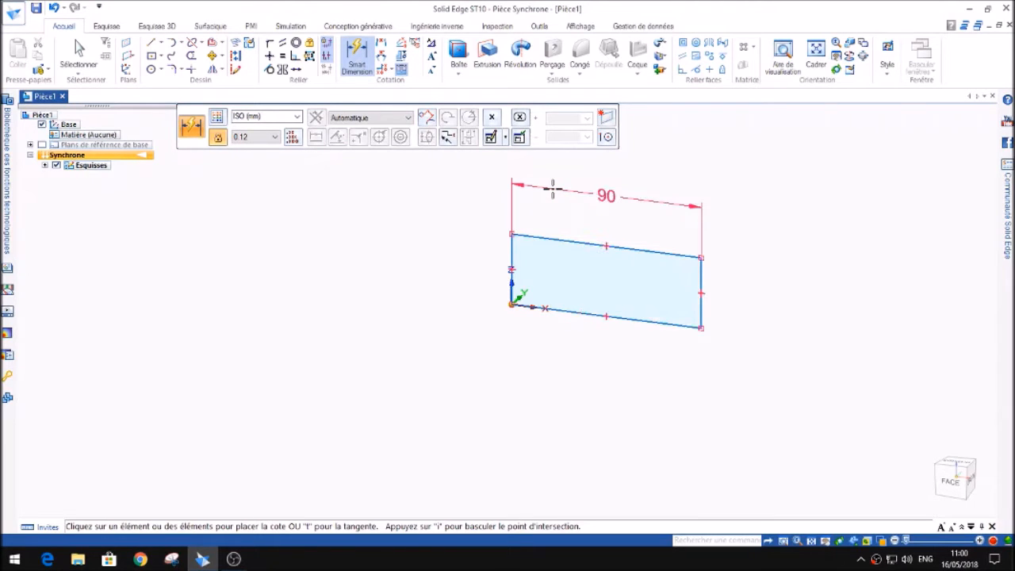
left_click(511, 254)
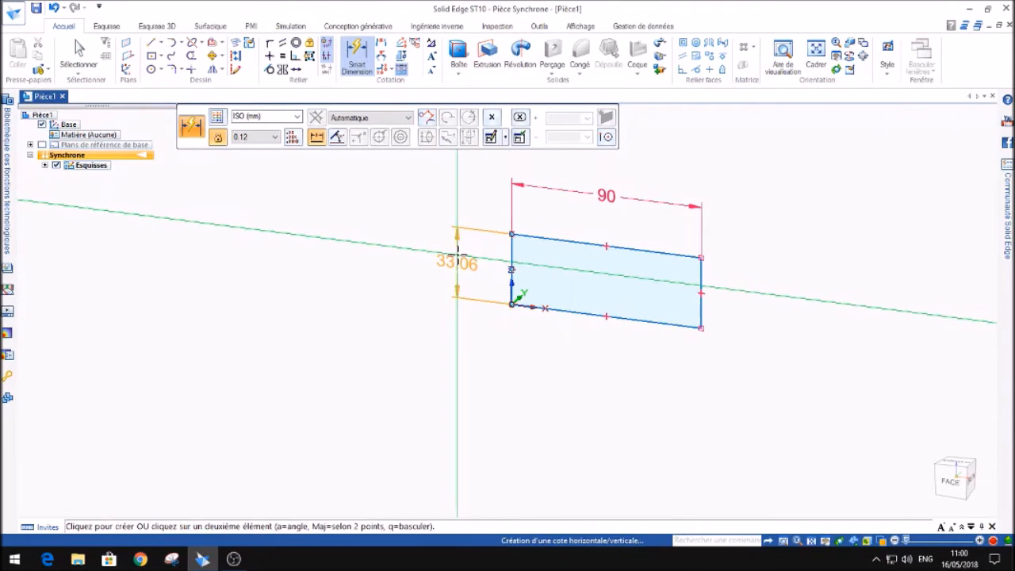
left_click(457, 254)
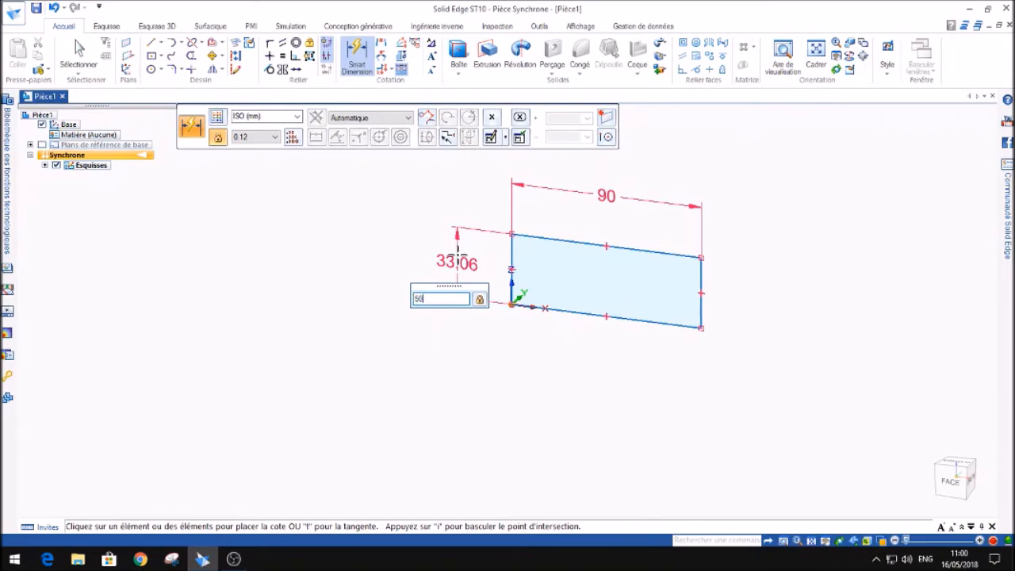
key("Return")
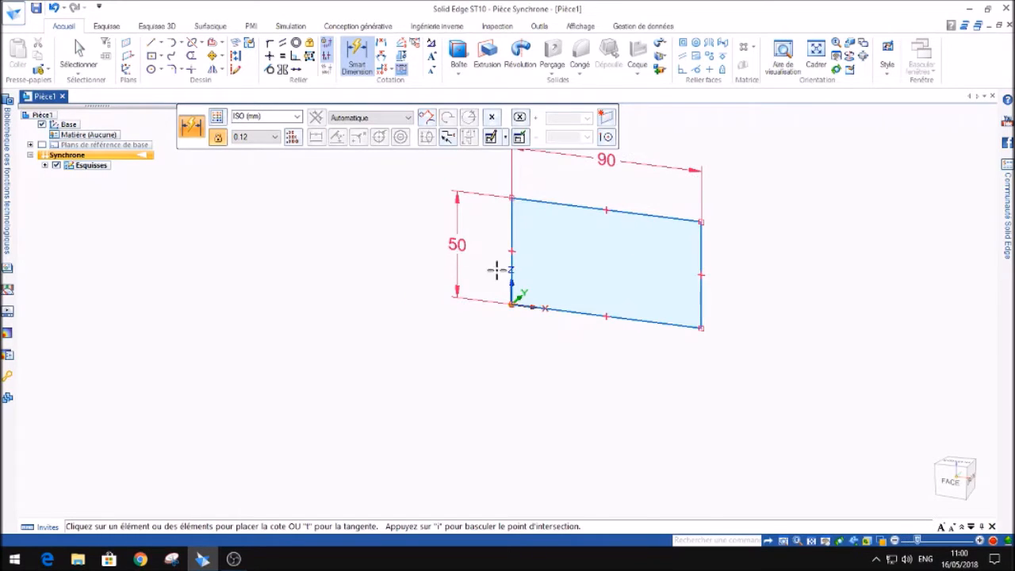
scroll(490, 266, "down", 2)
scroll(522, 210, "up", 2)
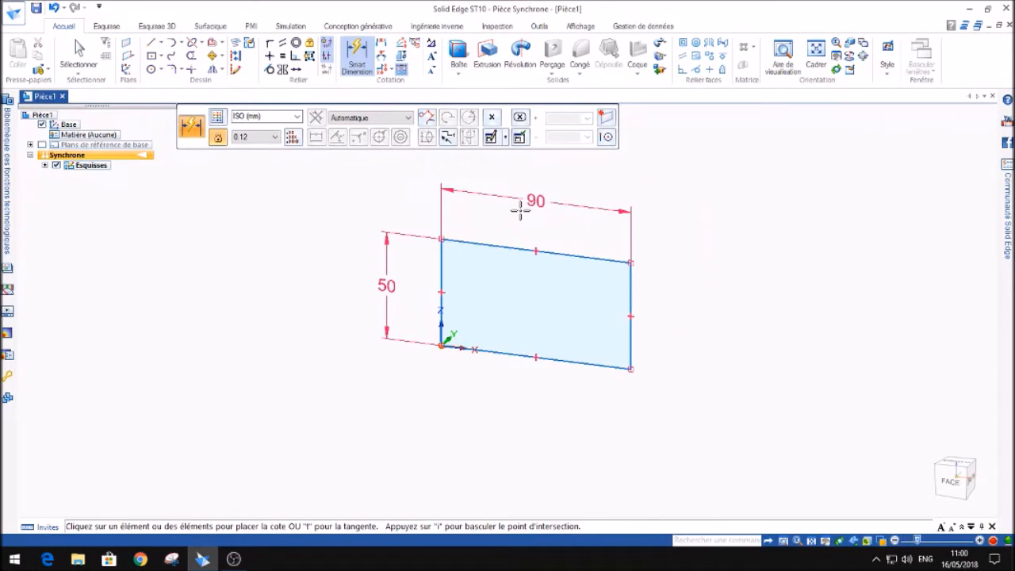
key("Escape")
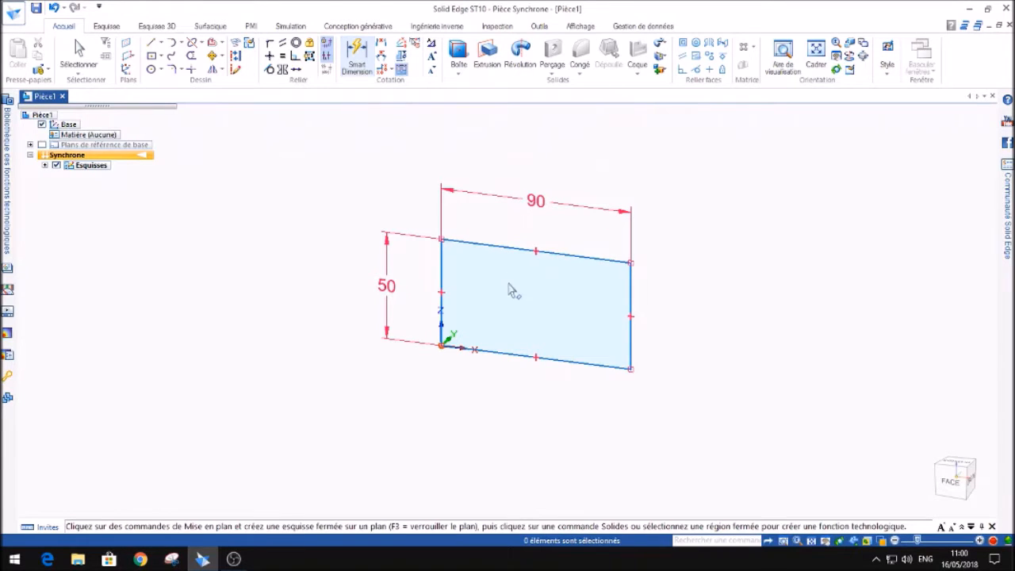
Step: Extrude the rectangular region 10 mm toward the front into a solid plate
left_click(511, 289)
middle_click_drag(543, 299, 499, 302)
left_click(494, 294)
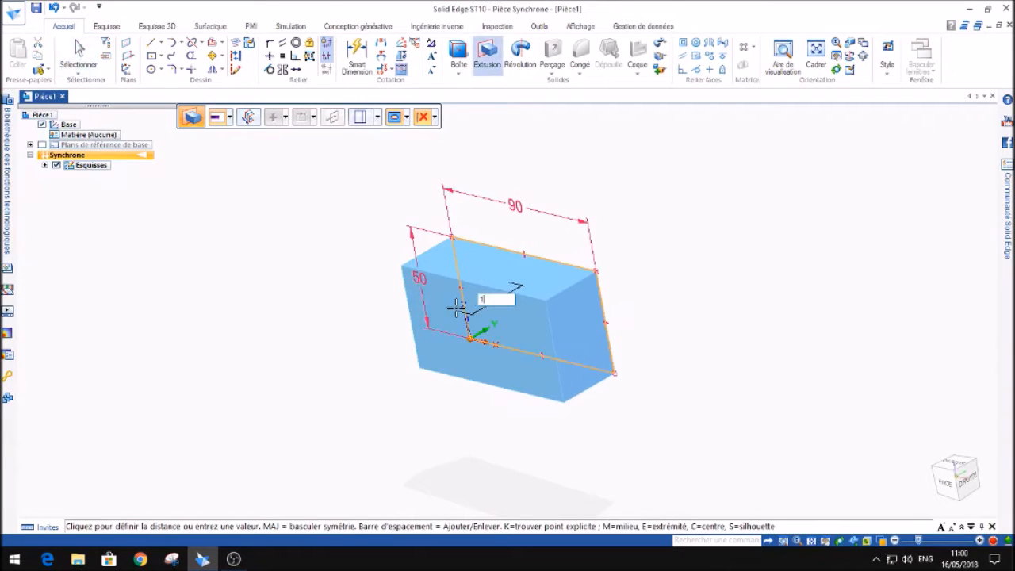
key("Return")
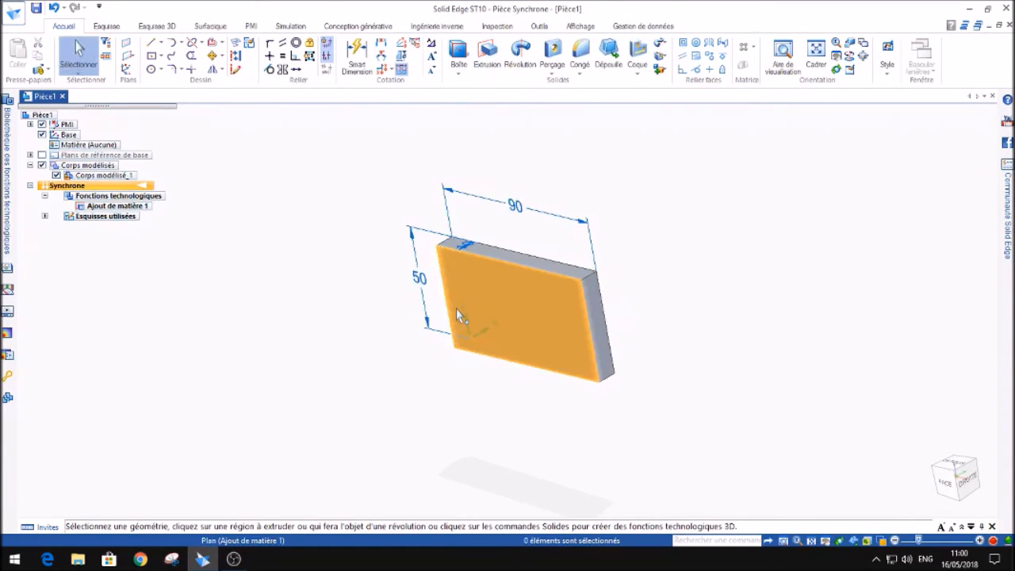
Step: Round the plate's four short corner edges with a 3 mm fillet
left_click(583, 54)
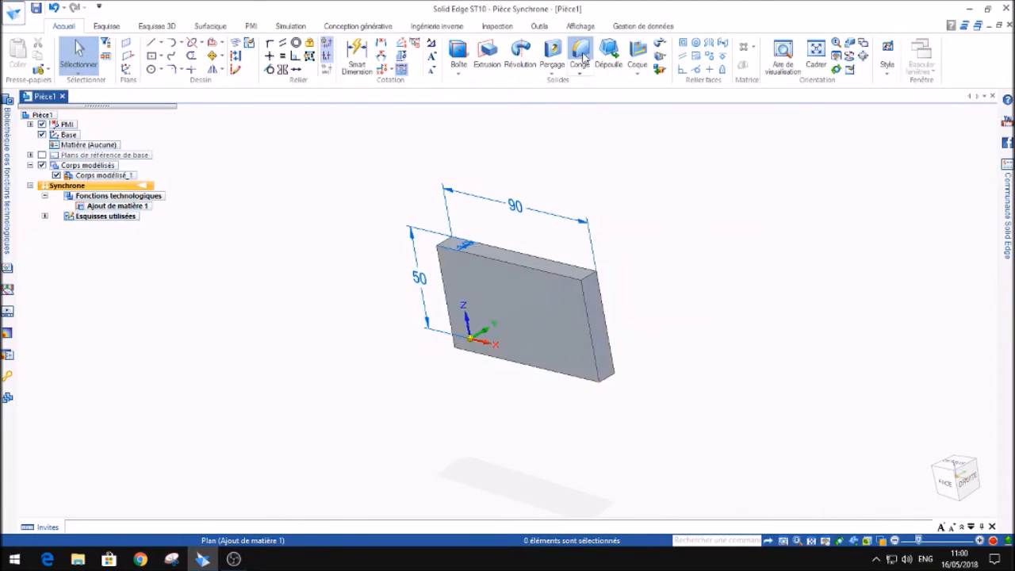
left_click(587, 280)
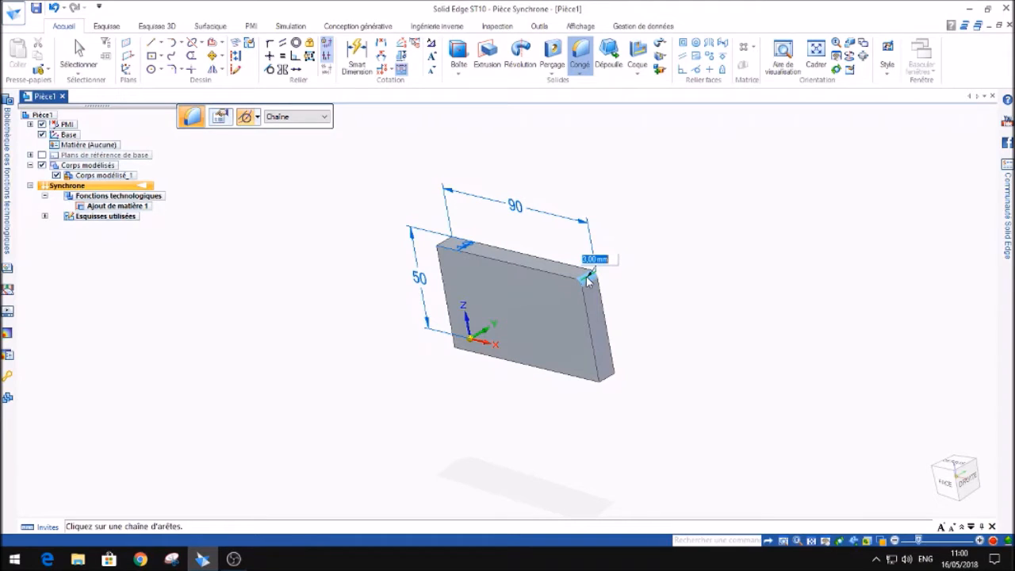
left_click(609, 382)
left_click(446, 248)
middle_click_drag(449, 319, 602, 181)
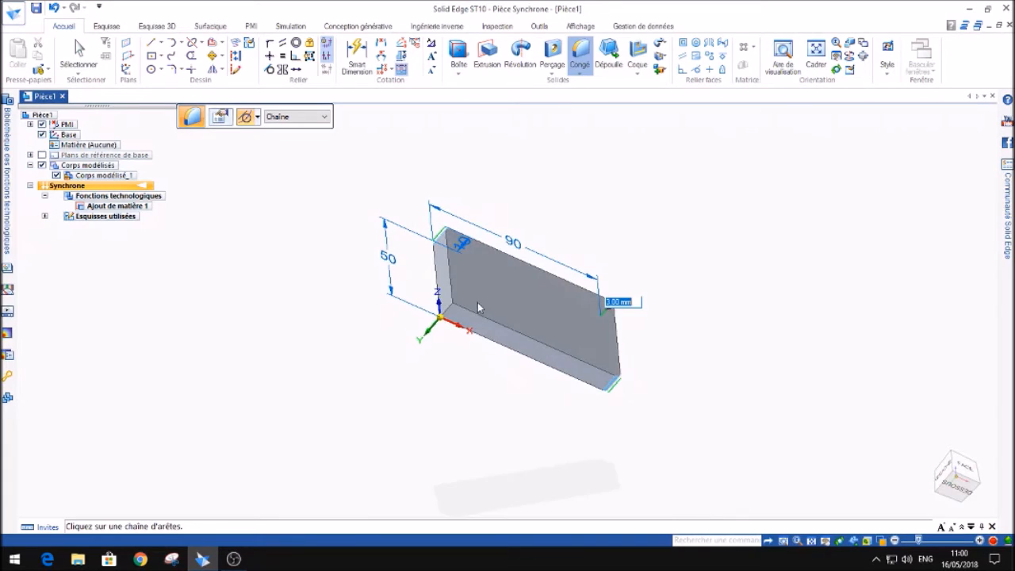
scroll(479, 308, "up", 3)
left_click(439, 319)
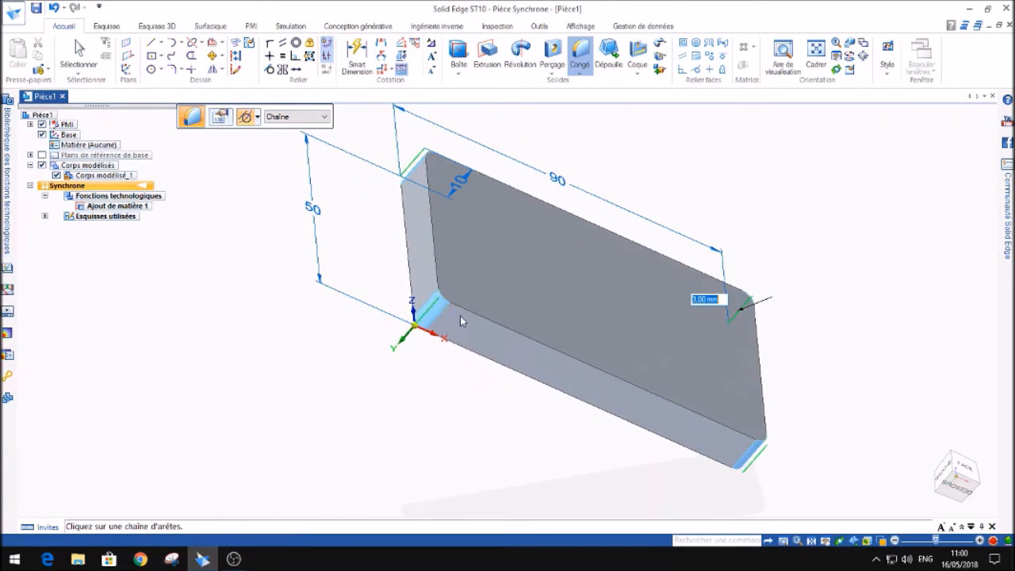
middle_click_drag(580, 271, 490, 278)
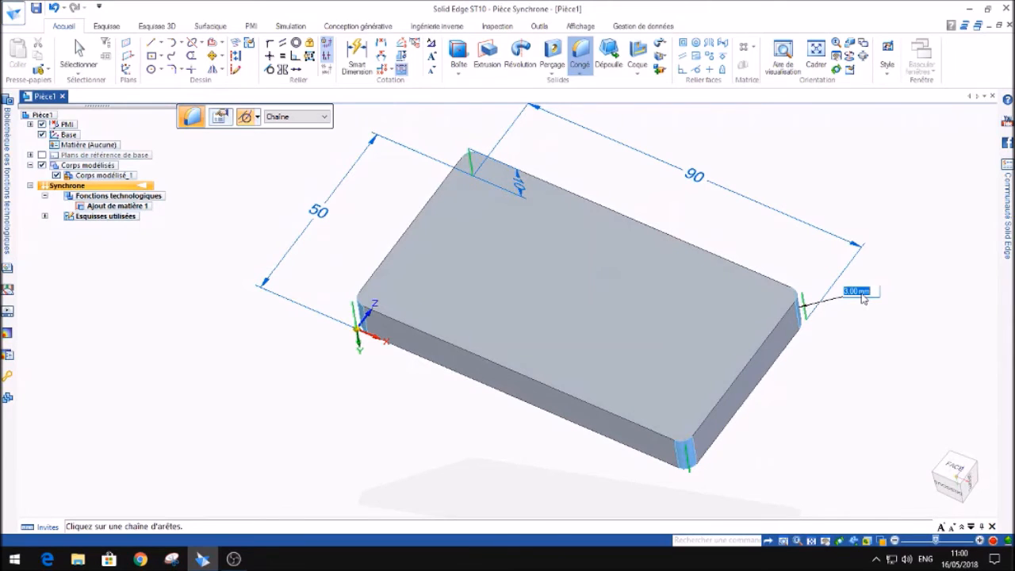
key("Return")
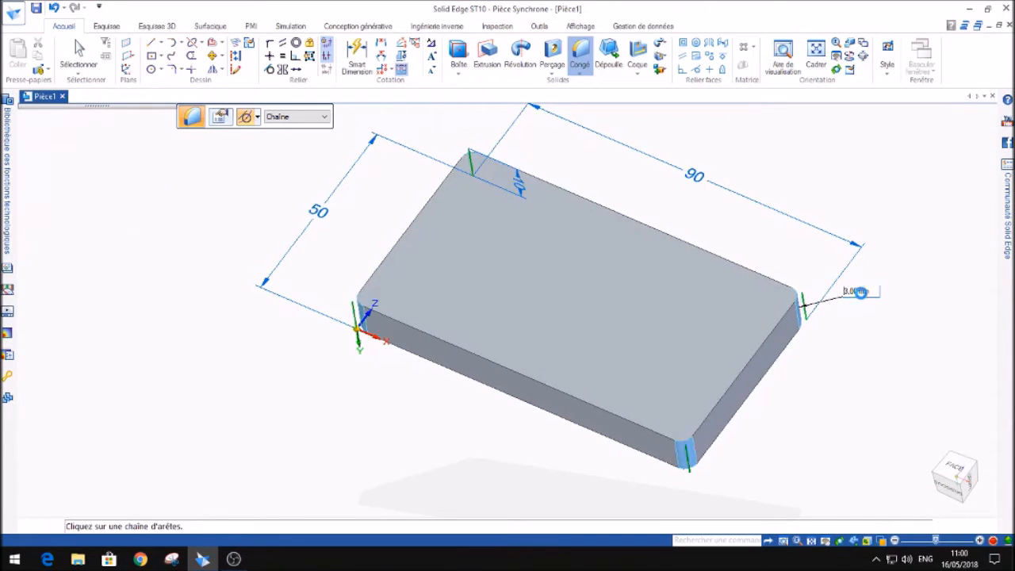
Step: Add a 2 mm fillet along the perimeter edge chain of the plate's back face, on the origin side
middle_click_drag(730, 316, 622, 145)
scroll(617, 139, "up", 3)
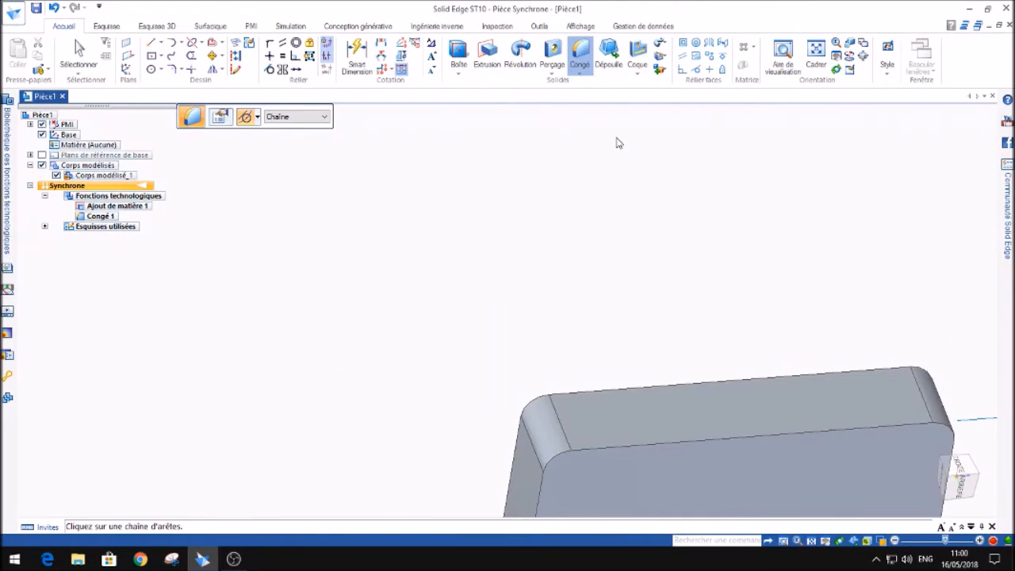
scroll(617, 138, "down", 6)
scroll(650, 291, "up", 1)
left_click(585, 56)
left_click(633, 205)
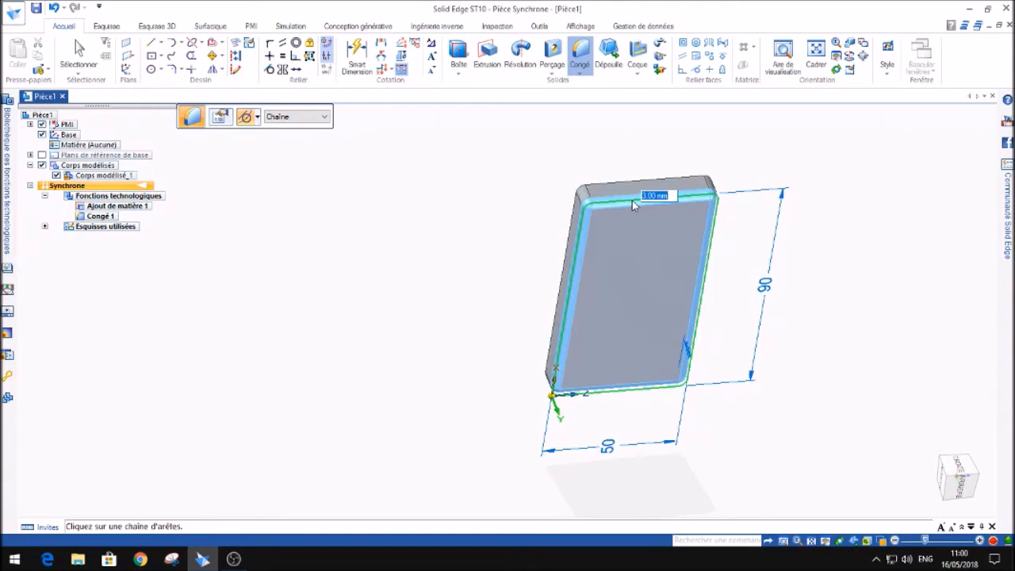
type("2")
key("Return")
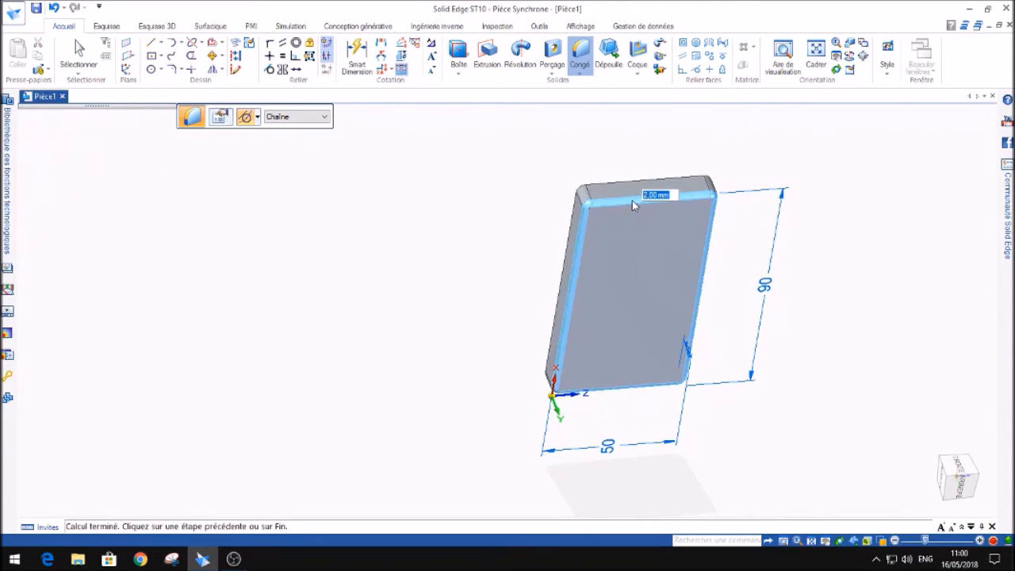
Step: Shell the plate with a 0.7 mm wall thickness, leaving the large face opposite the filleted one open
middle_click_drag(648, 191, 701, 388)
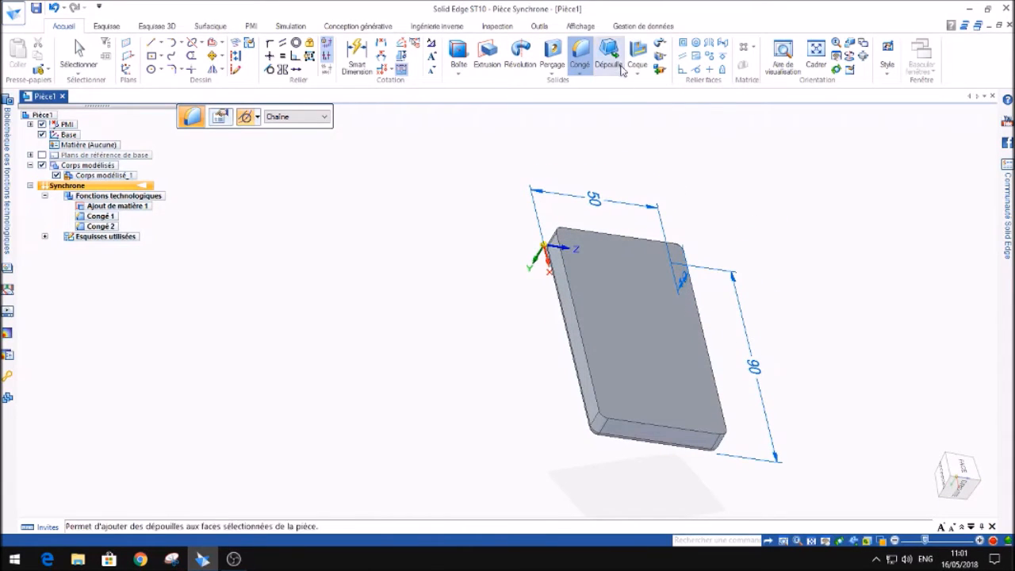
left_click(642, 49)
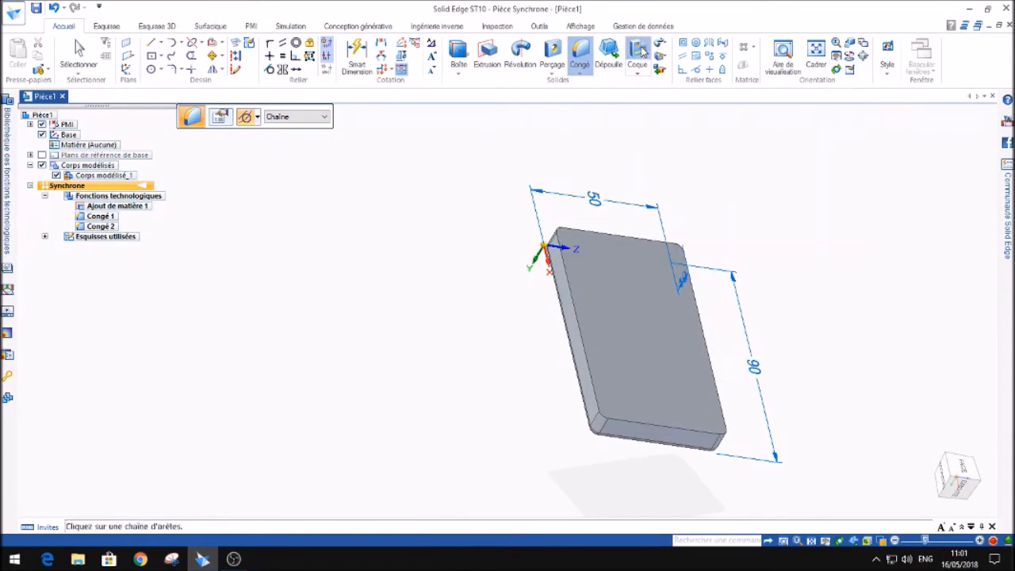
left_click(617, 277)
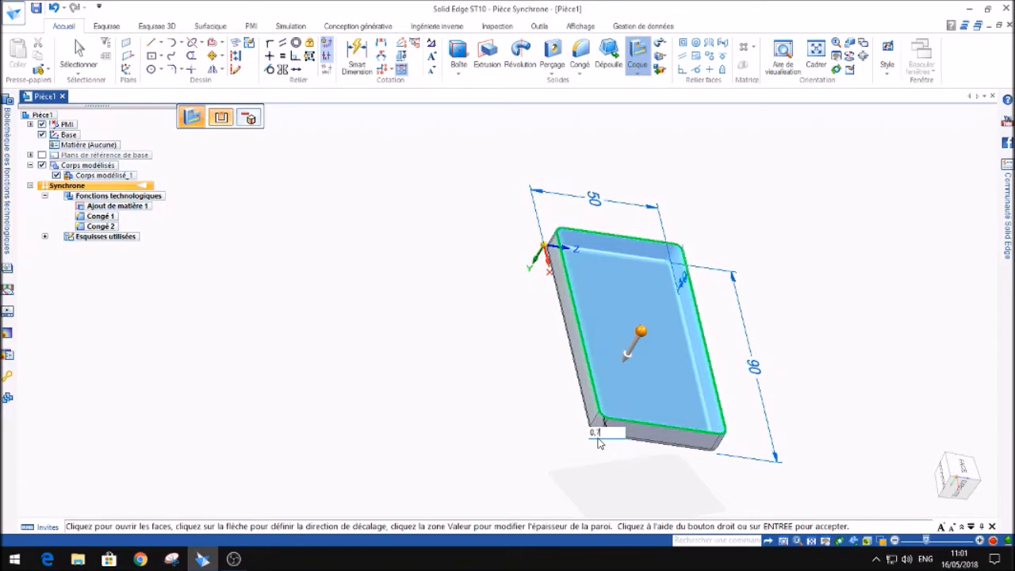
key("Return")
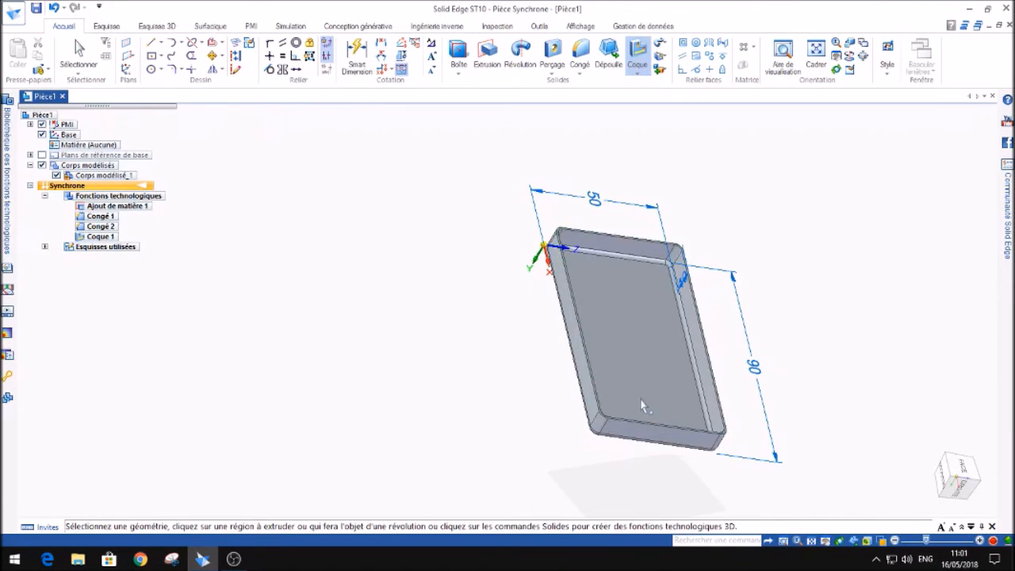
Step: Bring up the simulation commands for the shelled part
key("ctrl+i")
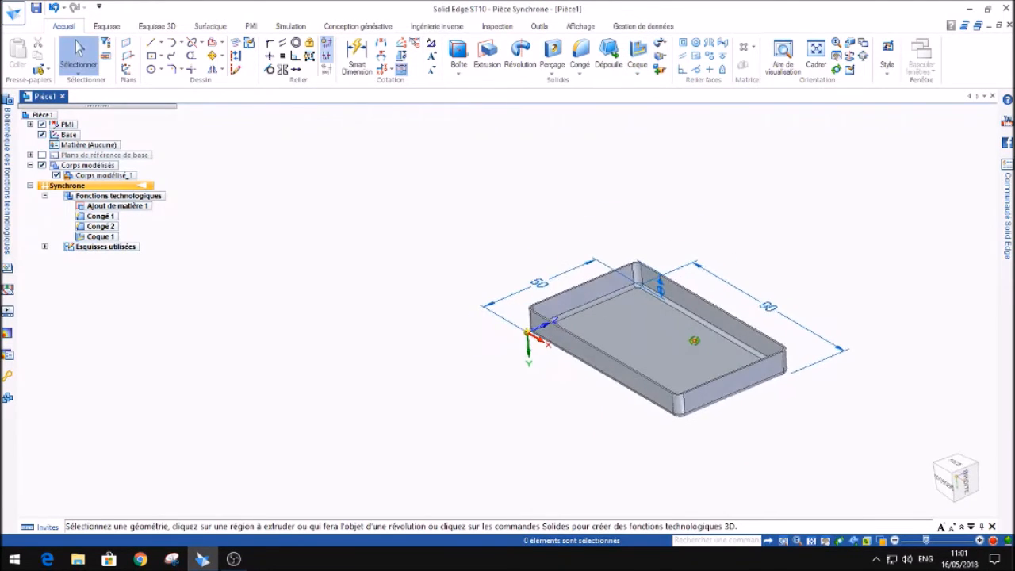
scroll(789, 380, "up", 2)
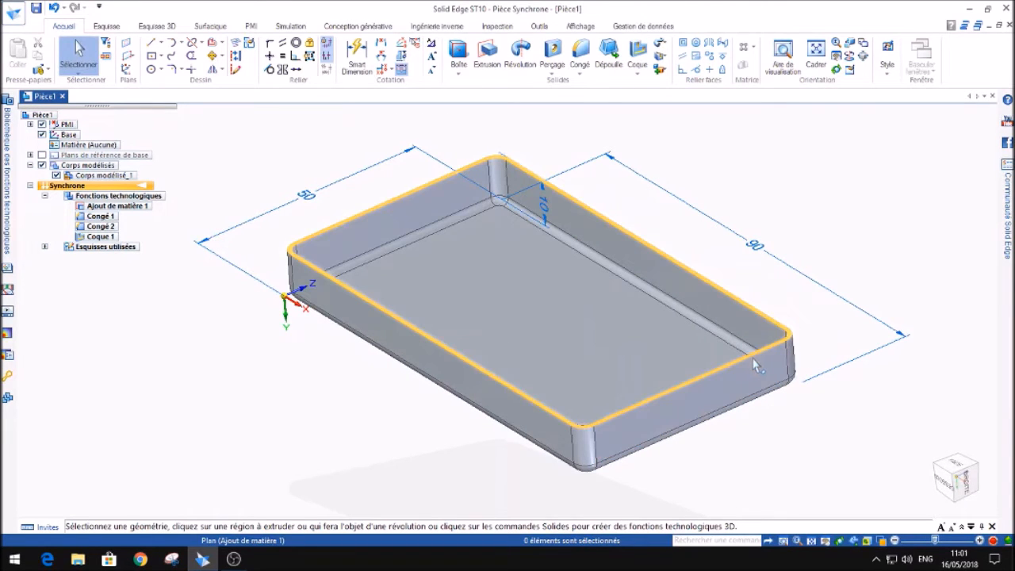
left_click(291, 26)
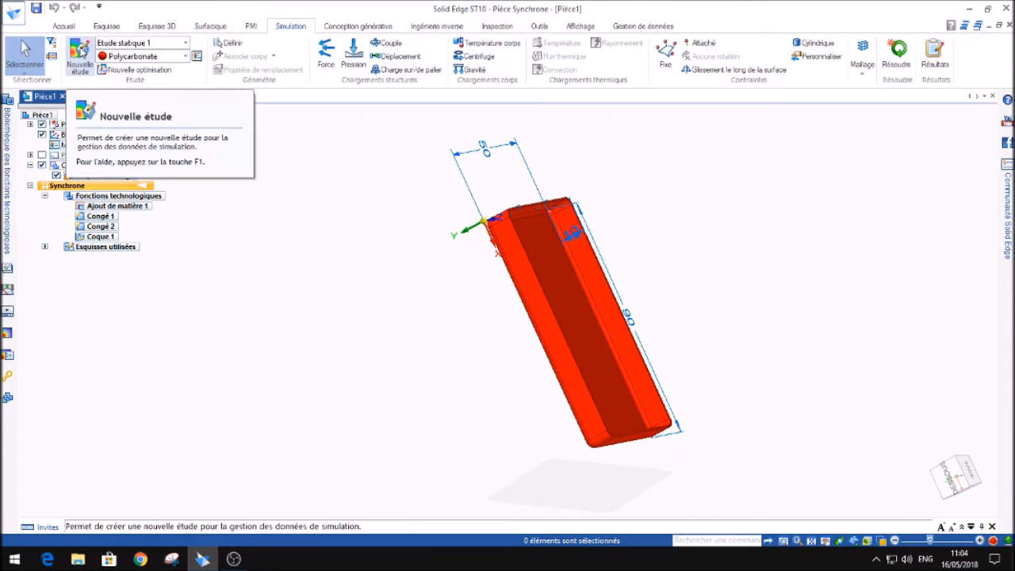
Step: Create a linear static study with a tetrahedral mesh and apply the plastic Polycarbonate material to the model
left_click(80, 53)
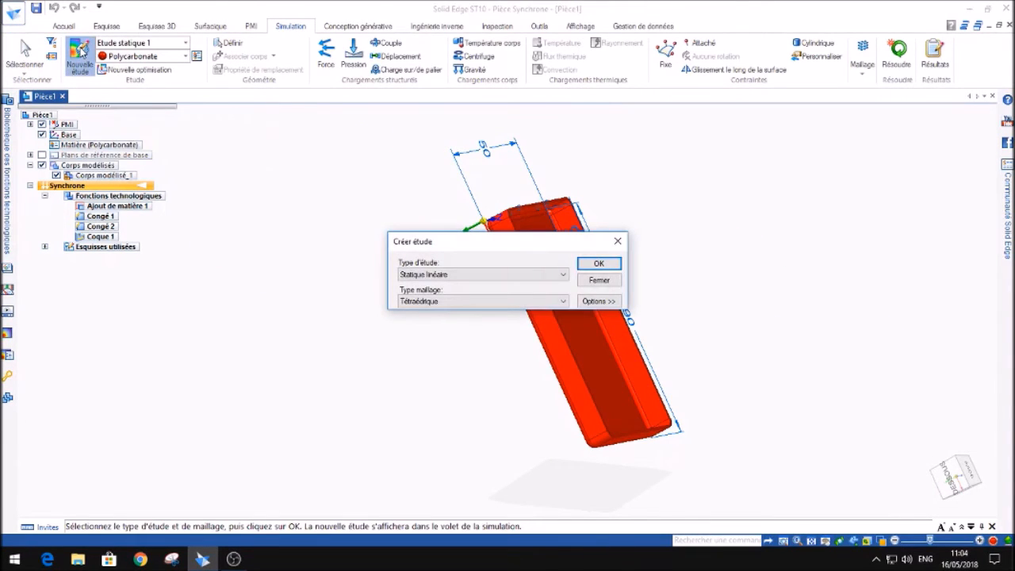
left_click(598, 264)
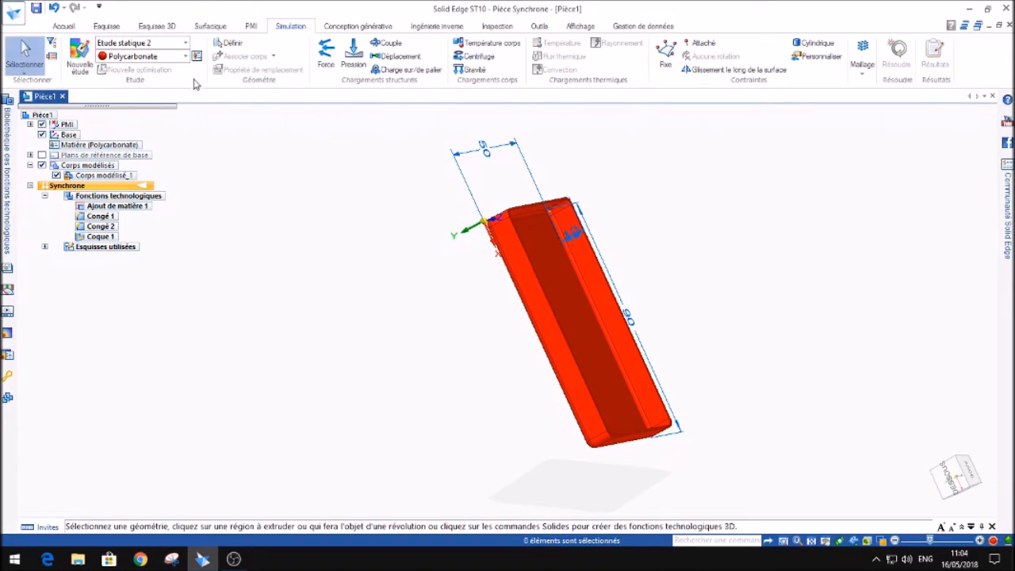
left_click(197, 55)
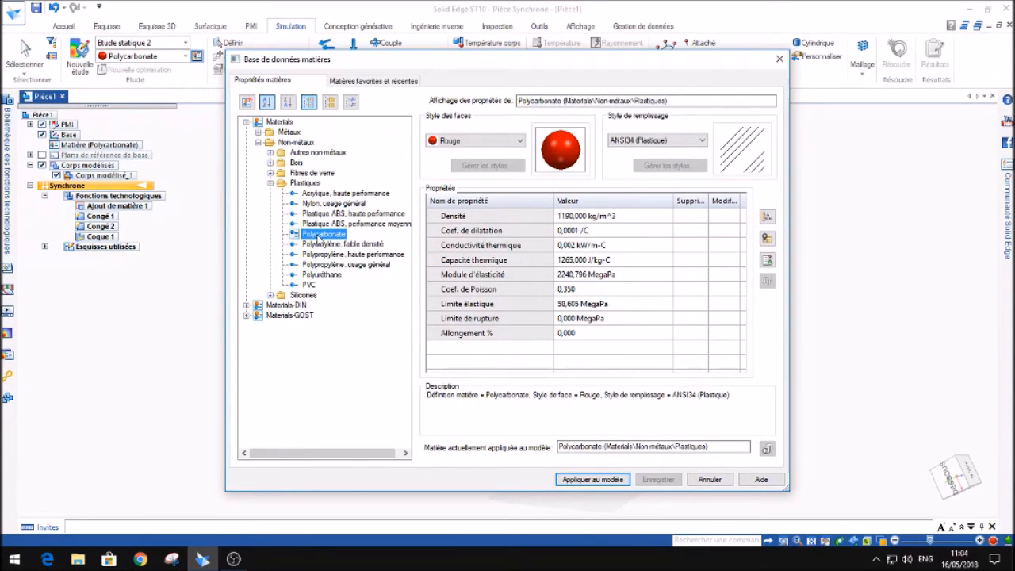
left_click(583, 485)
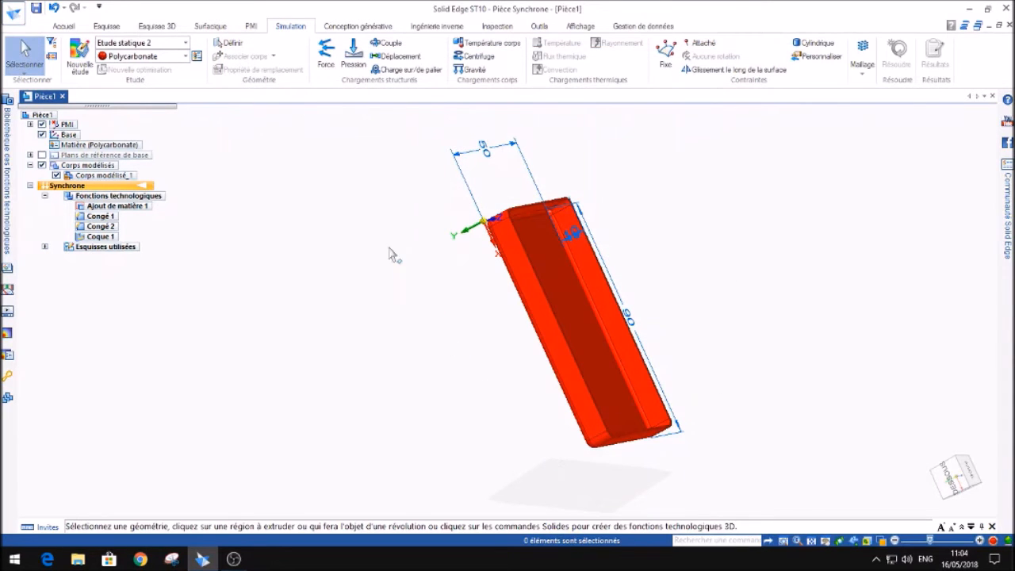
Step: Apply a 20 N force normal to the face, directed inward, on the rounded corner at the far end of the 90 mm side from the origin
scroll(591, 481, "up", 10)
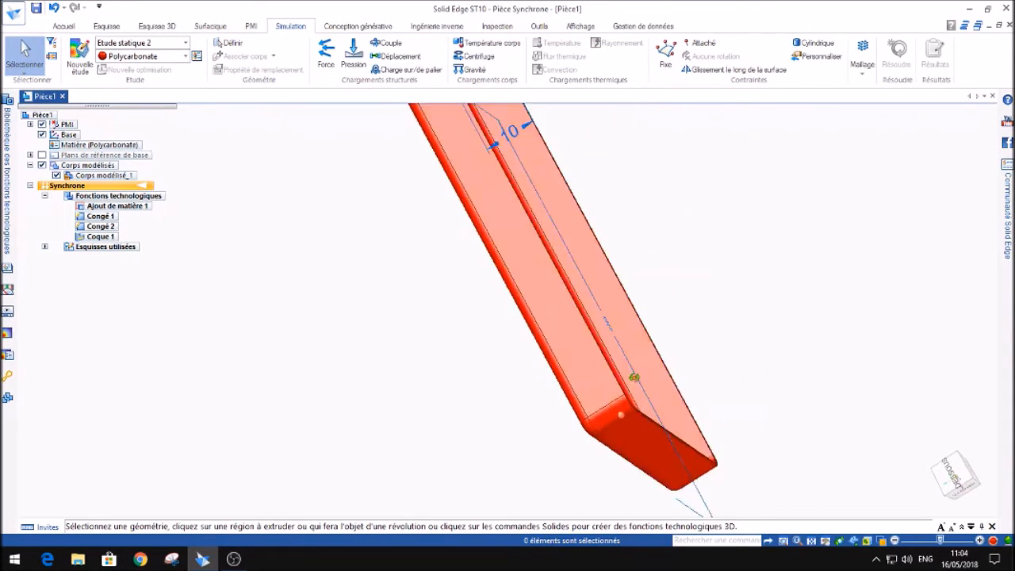
left_click(549, 430)
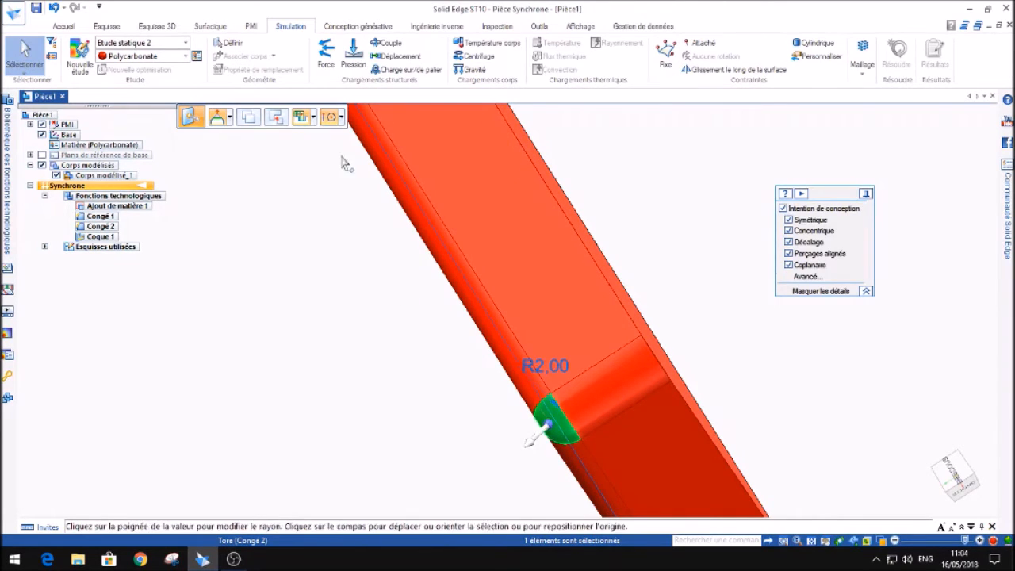
left_click(326, 59)
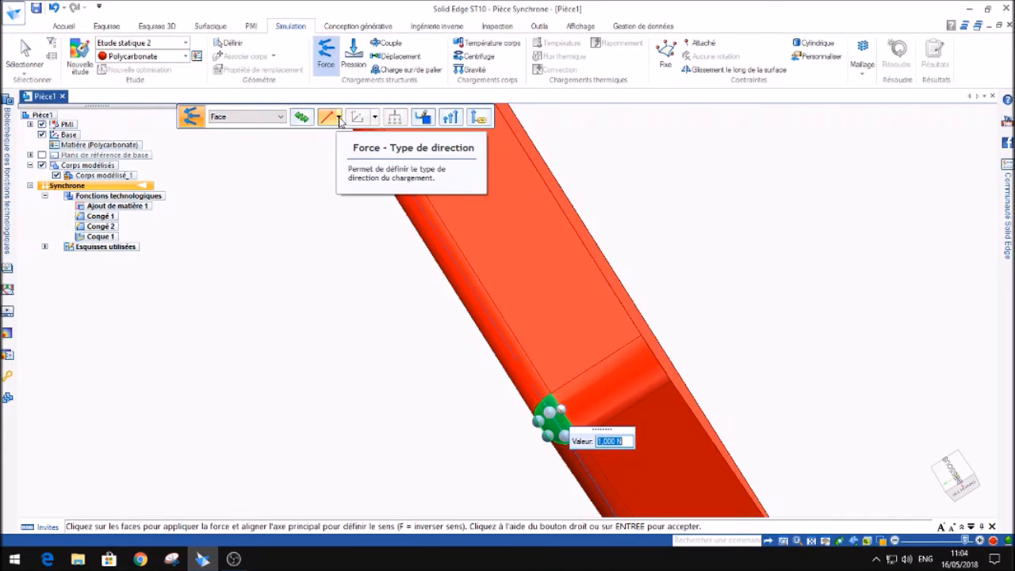
left_click(336, 119)
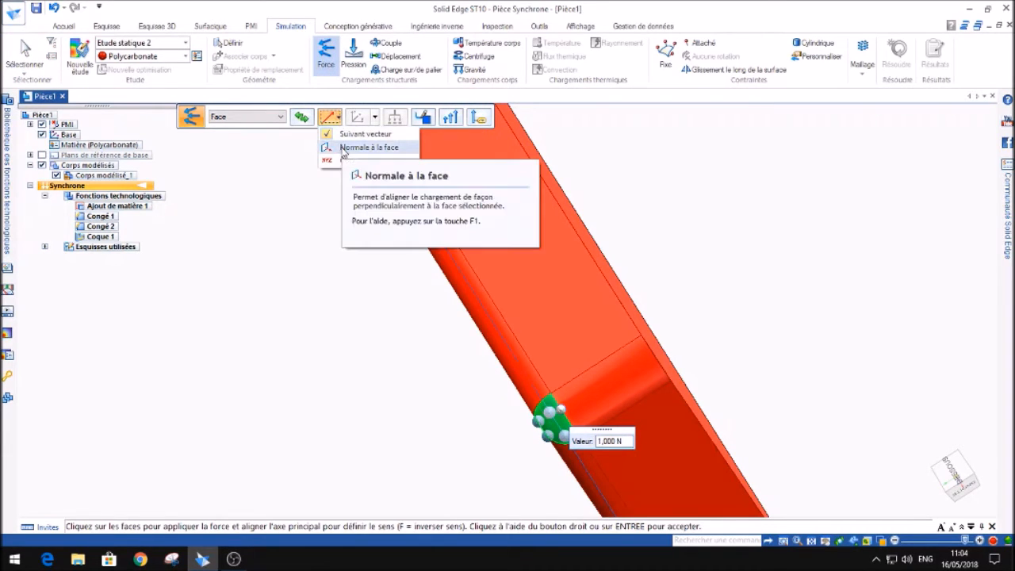
left_click(343, 149)
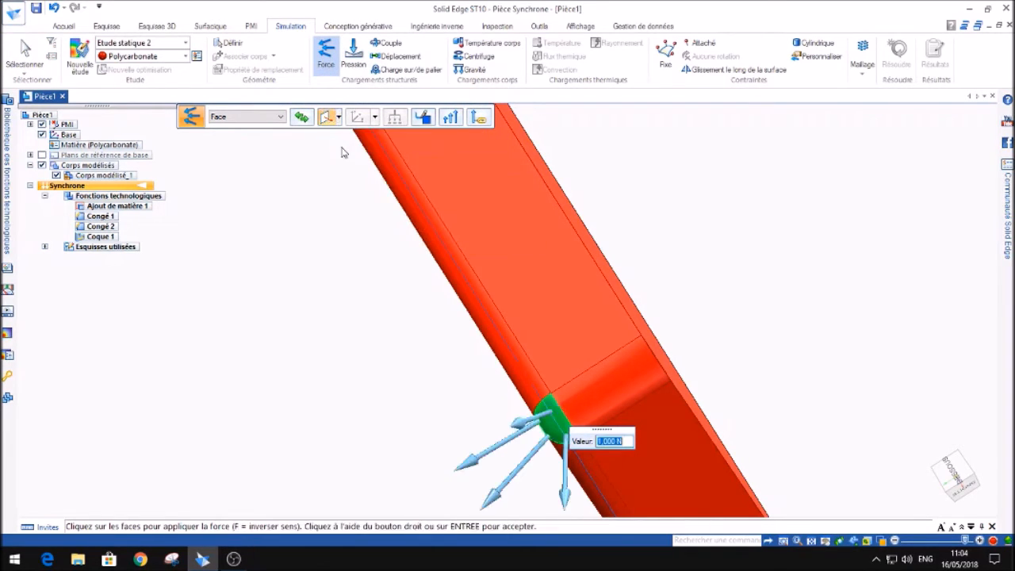
left_click(302, 119)
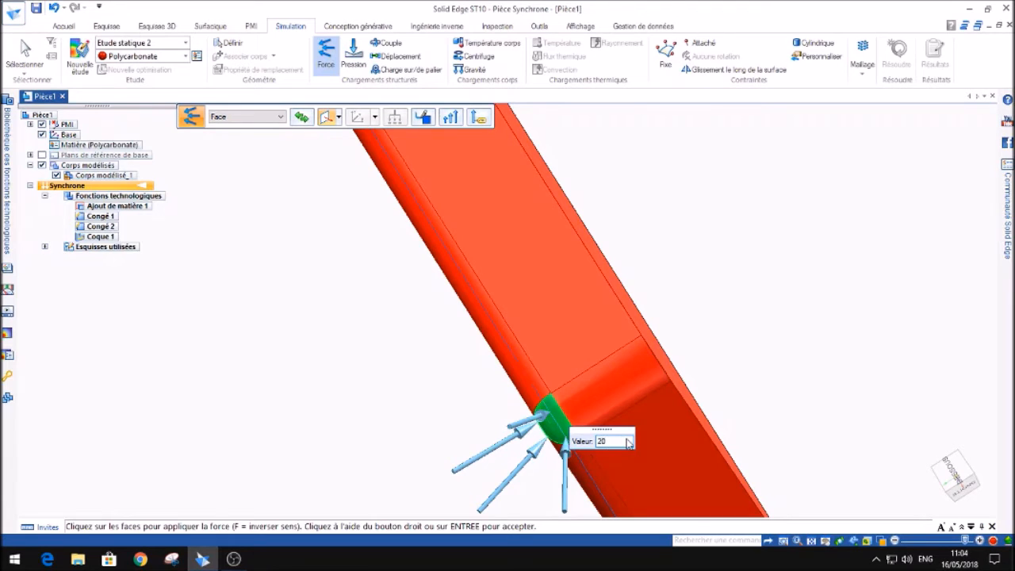
type("20")
key("Return")
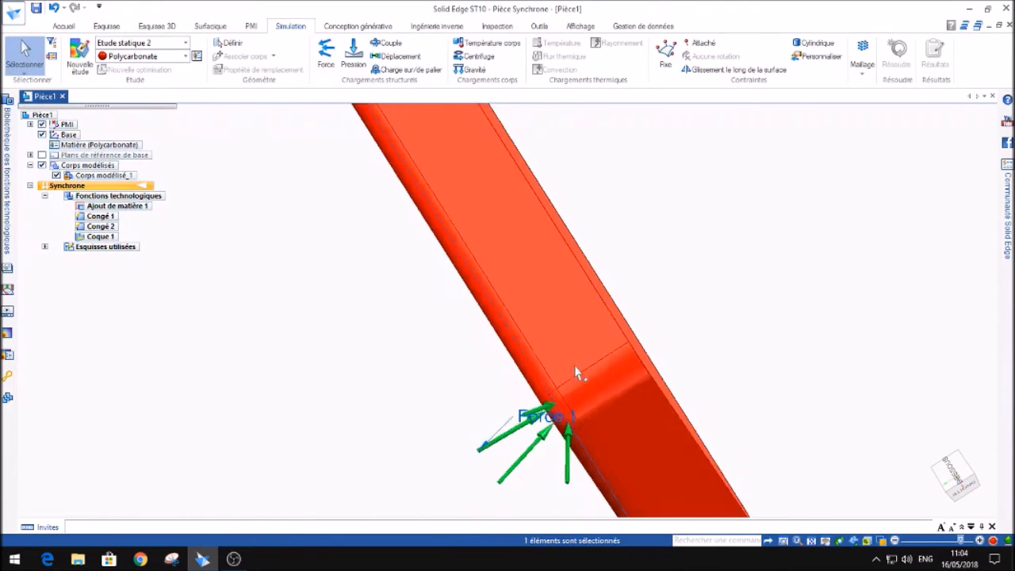
Step: Apply a fixed constraint to the outer face of the short end wall beside the origin
scroll(578, 373, "down", 5)
middle_click_drag(584, 272, 532, 377)
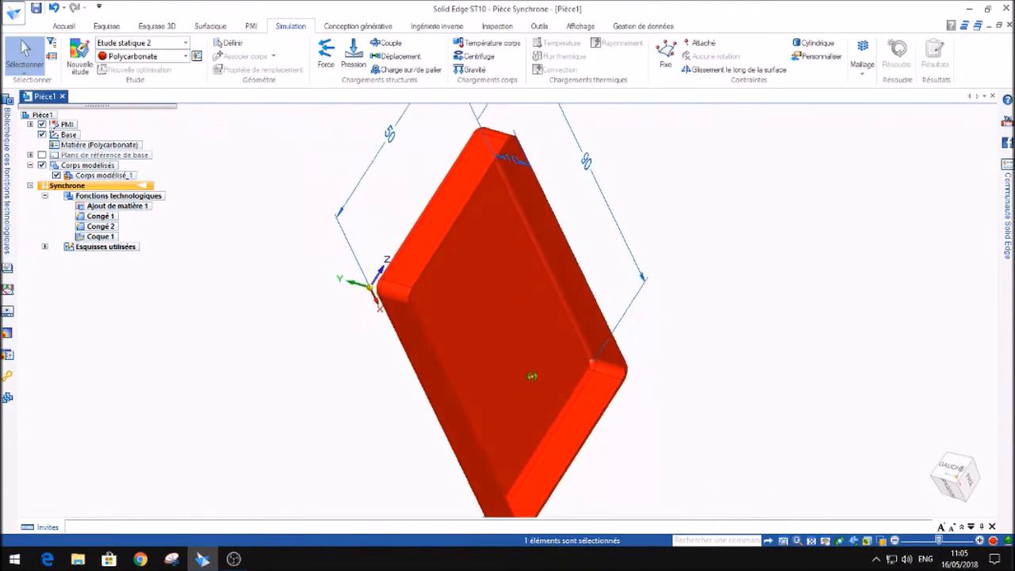
left_click(456, 225)
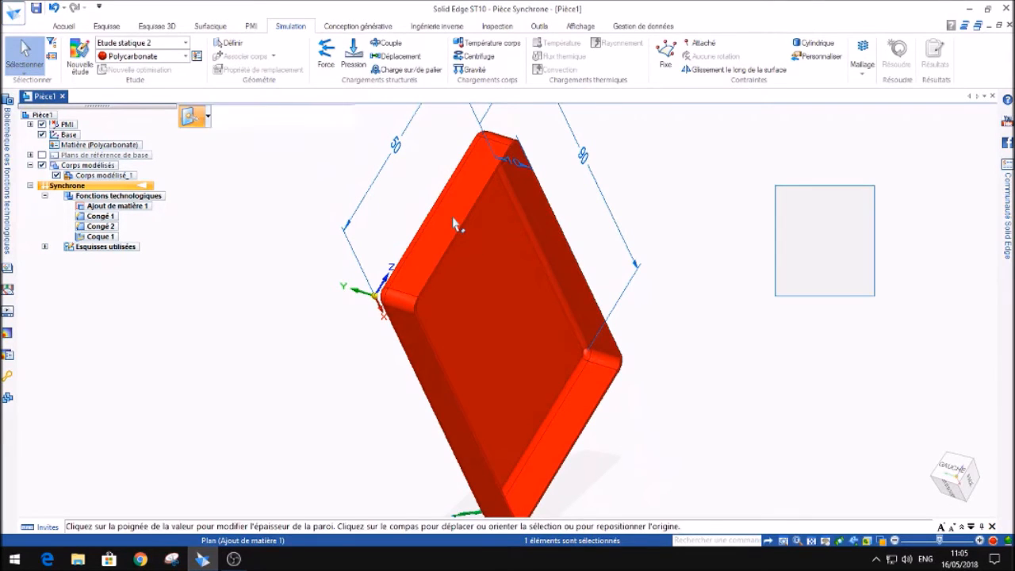
left_click(666, 52)
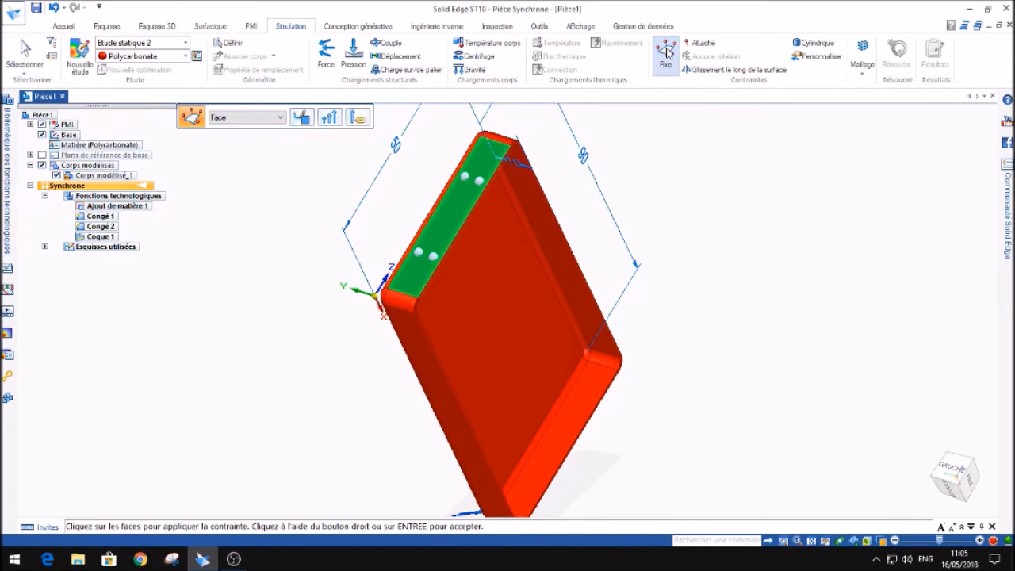
Step: Generate the tetrahedral mesh at the default 3.72 mm subjective size and close the mesh settings
left_click(862, 63)
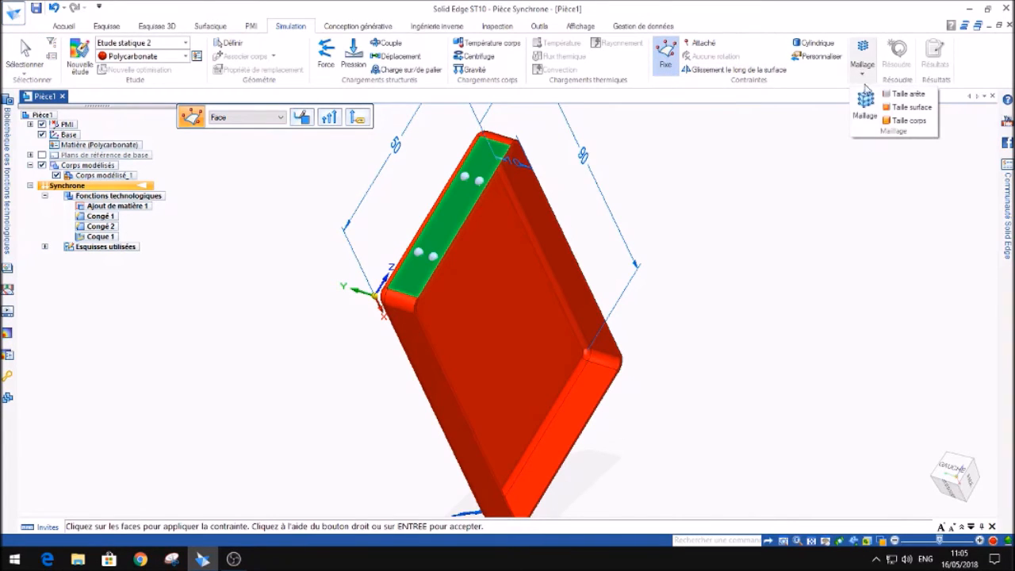
left_click(865, 100)
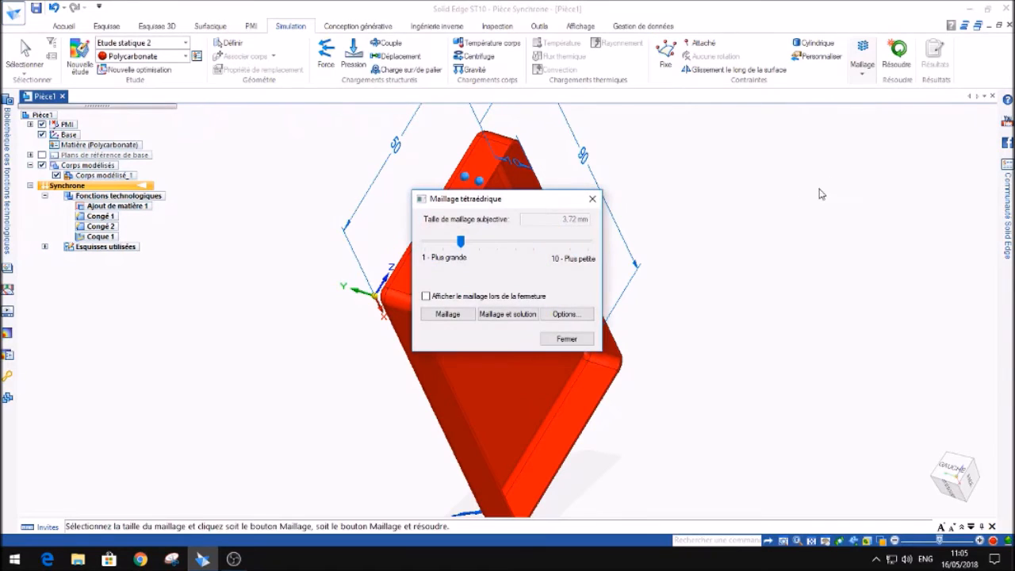
left_click(447, 315)
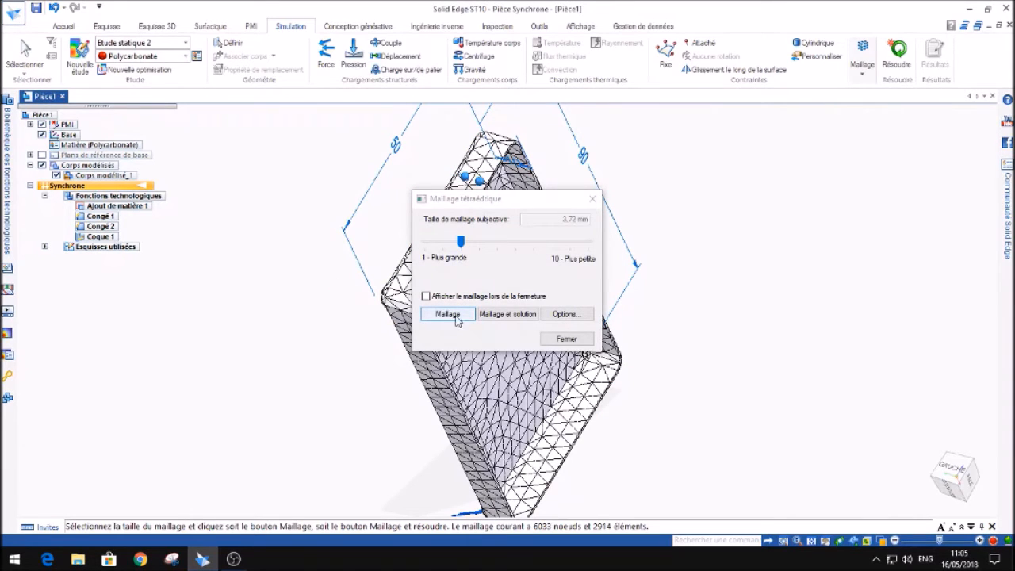
left_click_drag(545, 204, 781, 175)
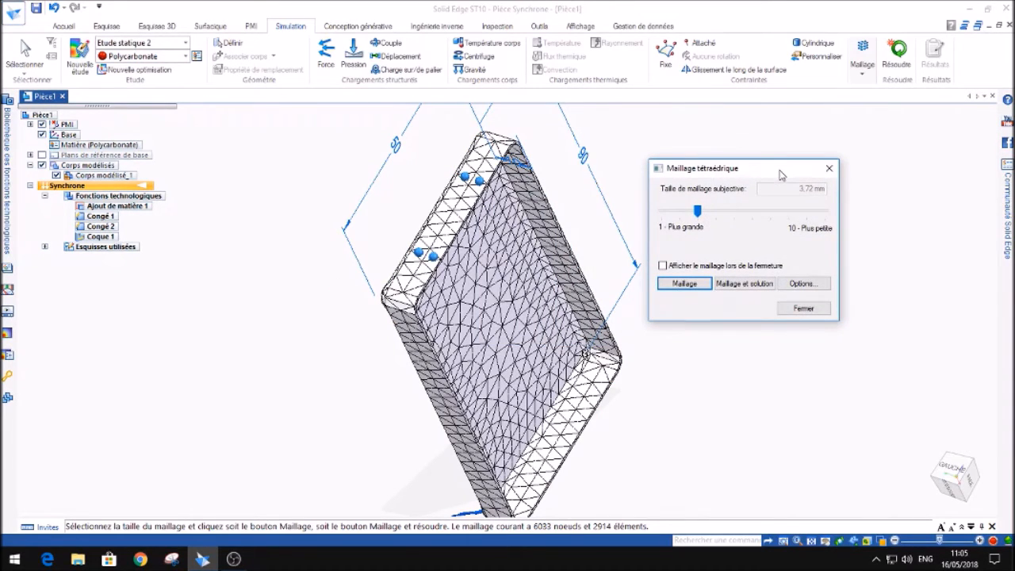
left_click(799, 309)
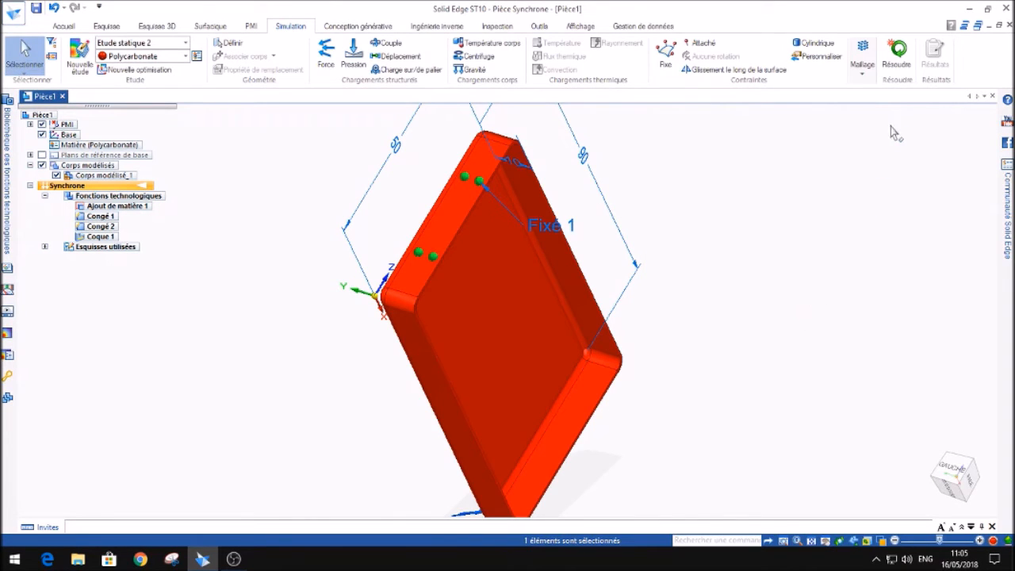
Step: Solve the polycarbonate study, animate the Von Mises stress result while viewing the deformation from several angles, and close the animation
left_click(896, 58)
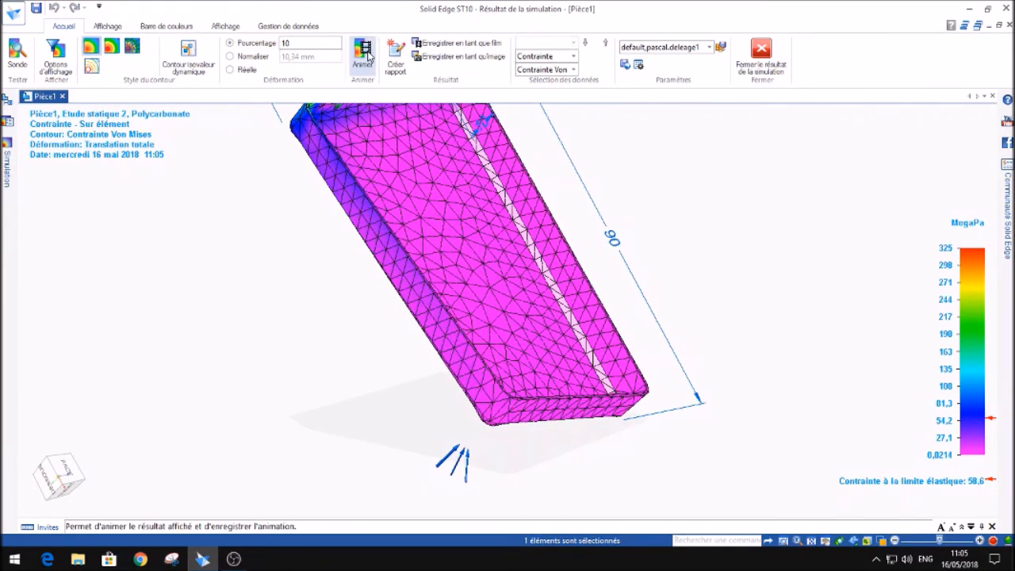
left_click(365, 52)
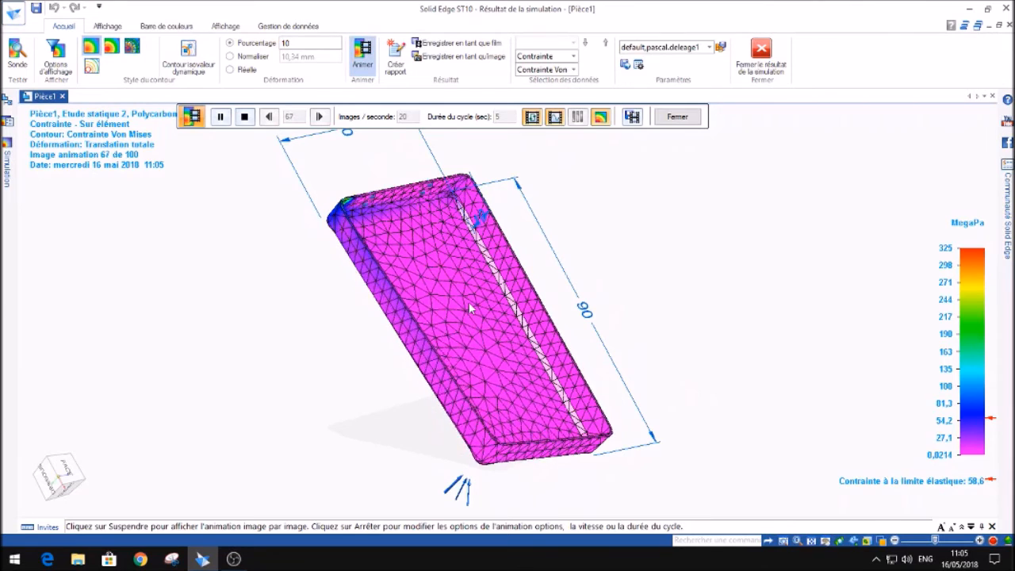
middle_click_drag(469, 305, 548, 300)
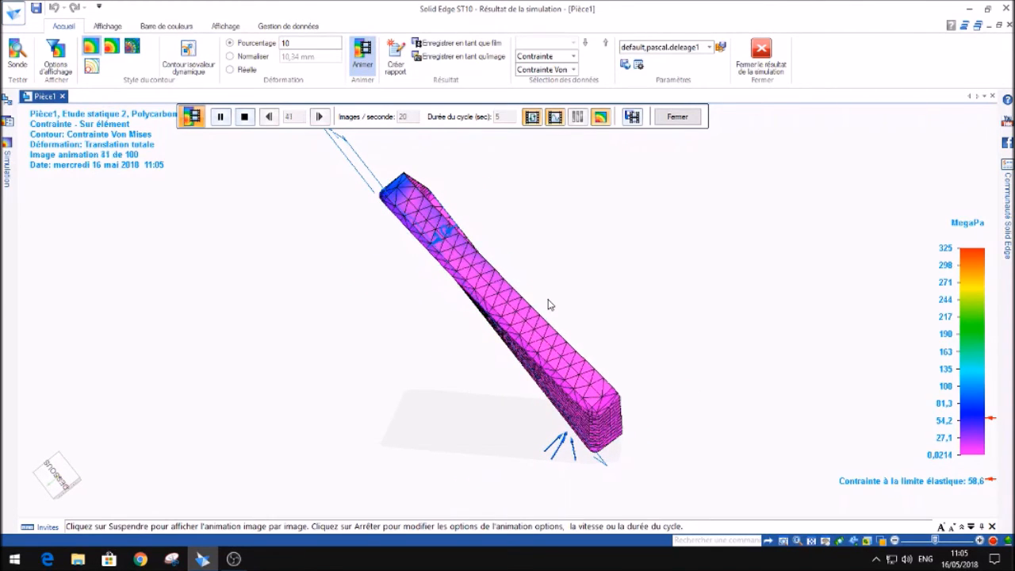
middle_click_drag(610, 288, 525, 302)
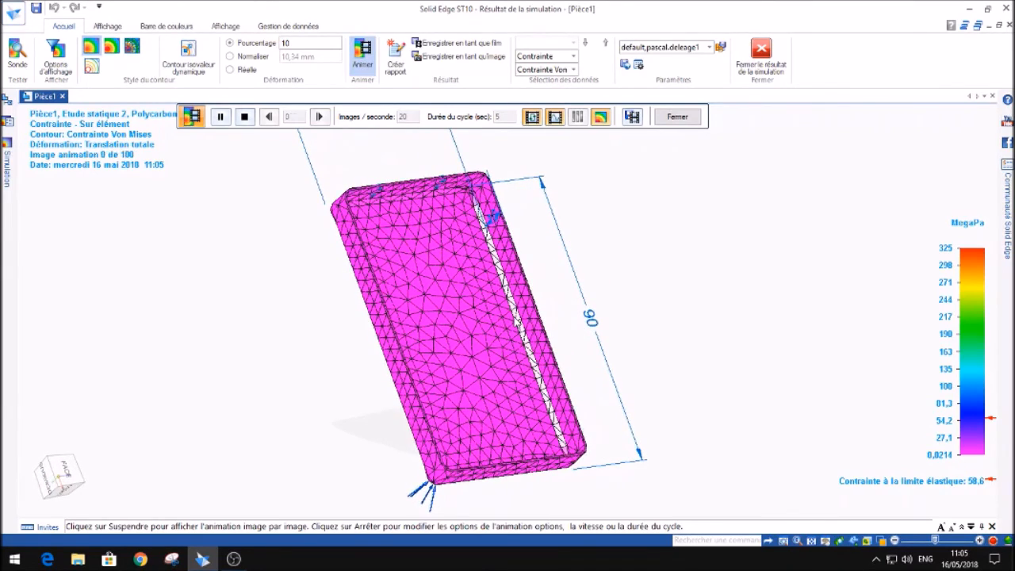
left_click(676, 117)
Step: Display the total displacement result for the polycarbonate study and close the simulation results
left_click(575, 57)
left_click(540, 69)
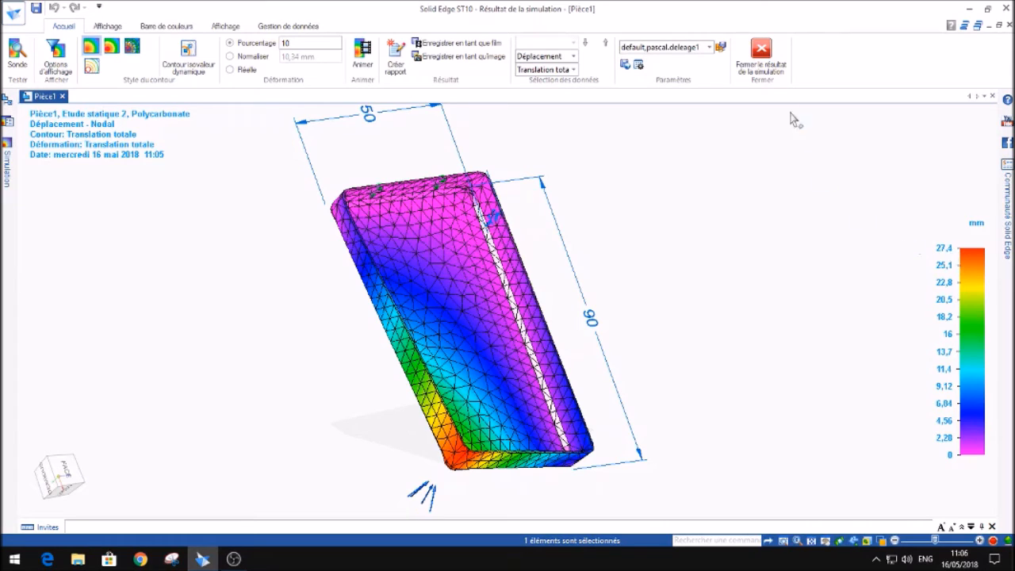
left_click(762, 55)
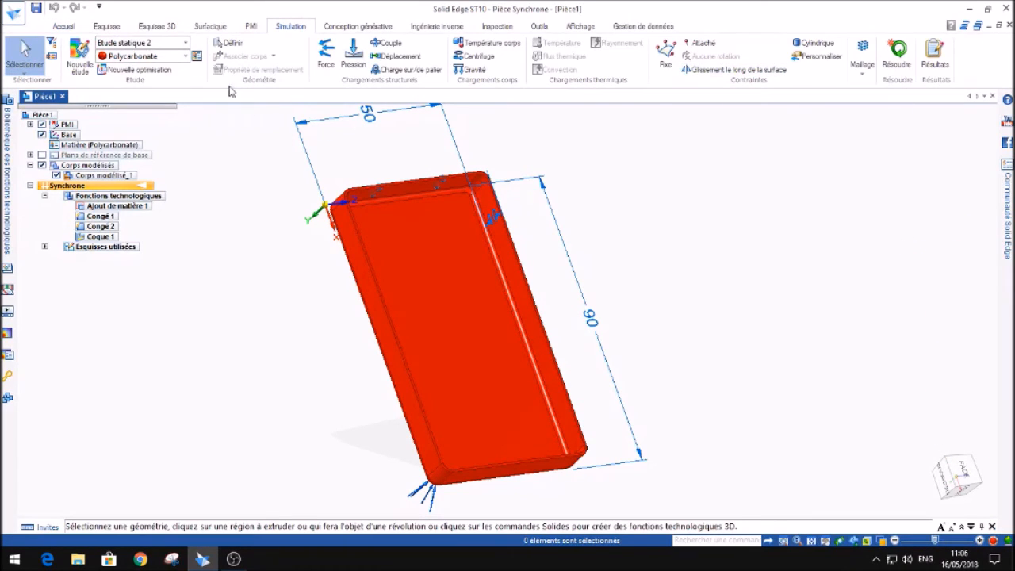
Step: Change the part's material to Aluminium, 2024_T4 from the aluminium alloys and apply it to the model
left_click(197, 56)
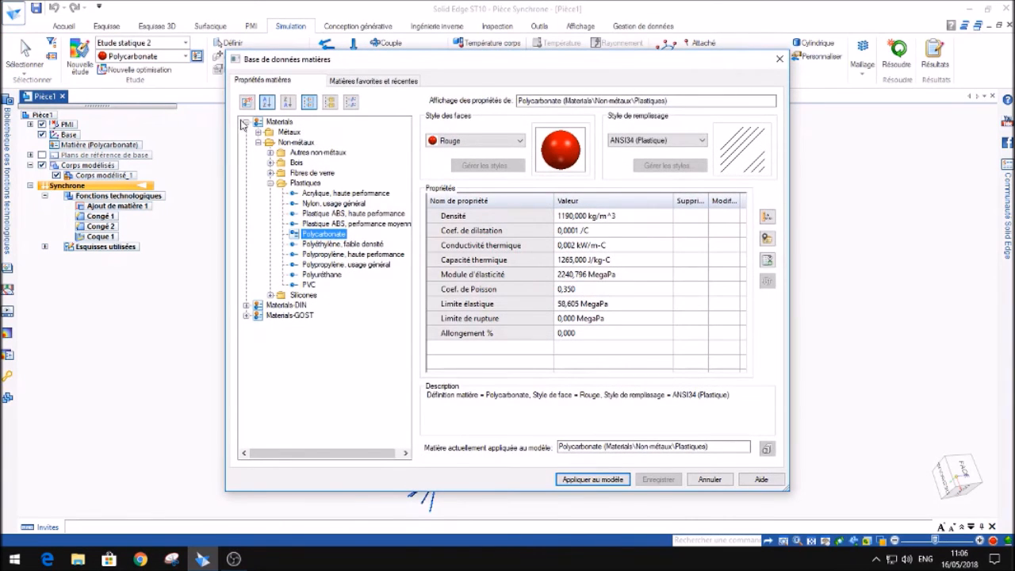
left_click(258, 132)
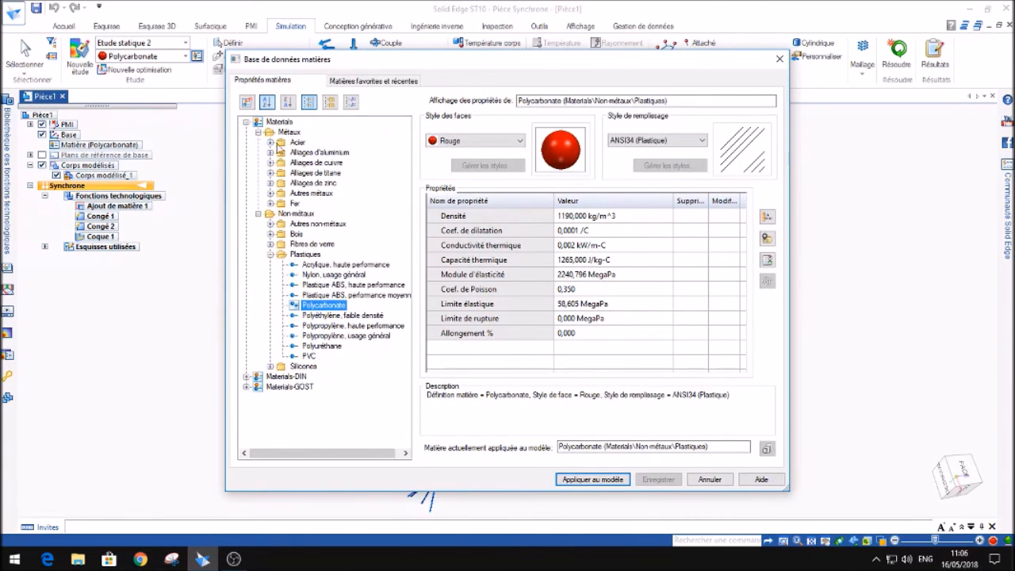
left_click(270, 152)
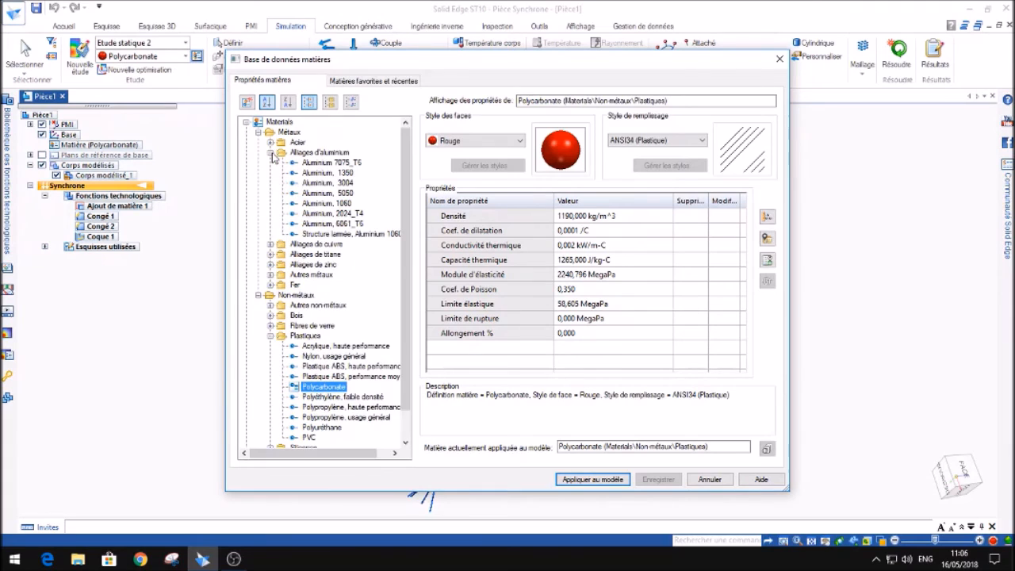
left_click(326, 215)
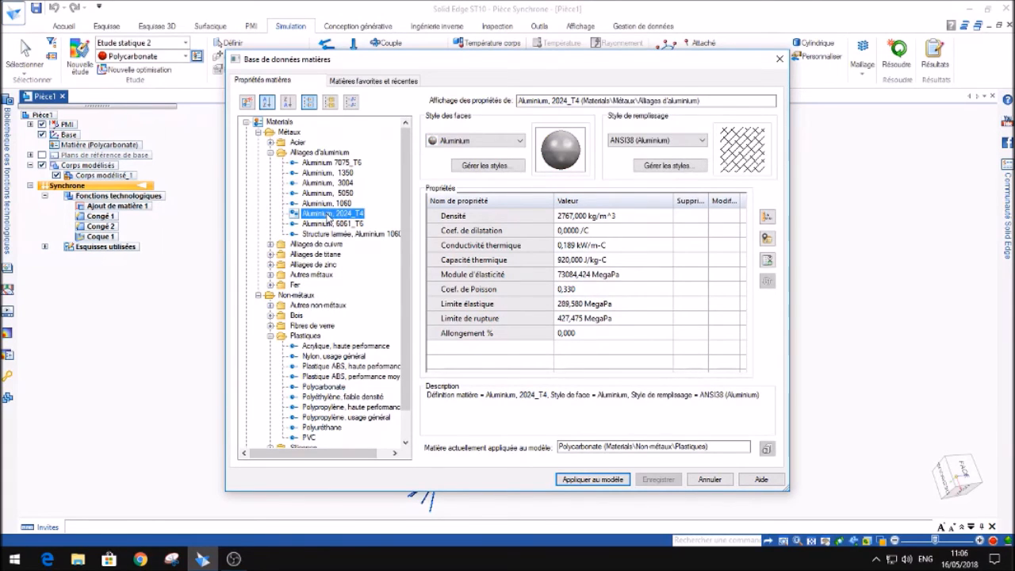
left_click(564, 479)
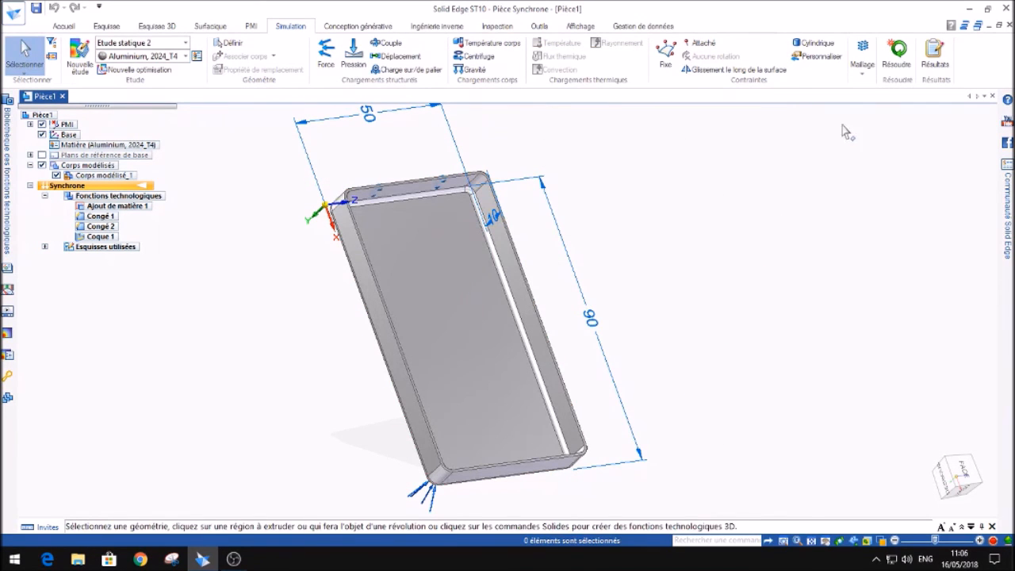
Step: Solve the study again with the aluminium material and display the total displacement result
left_click(900, 54)
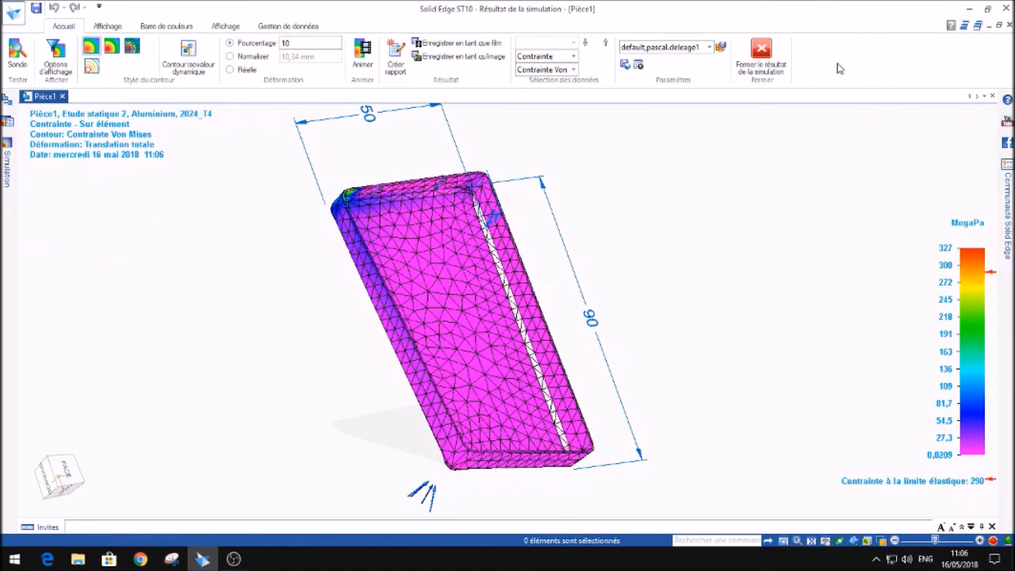
left_click(573, 56)
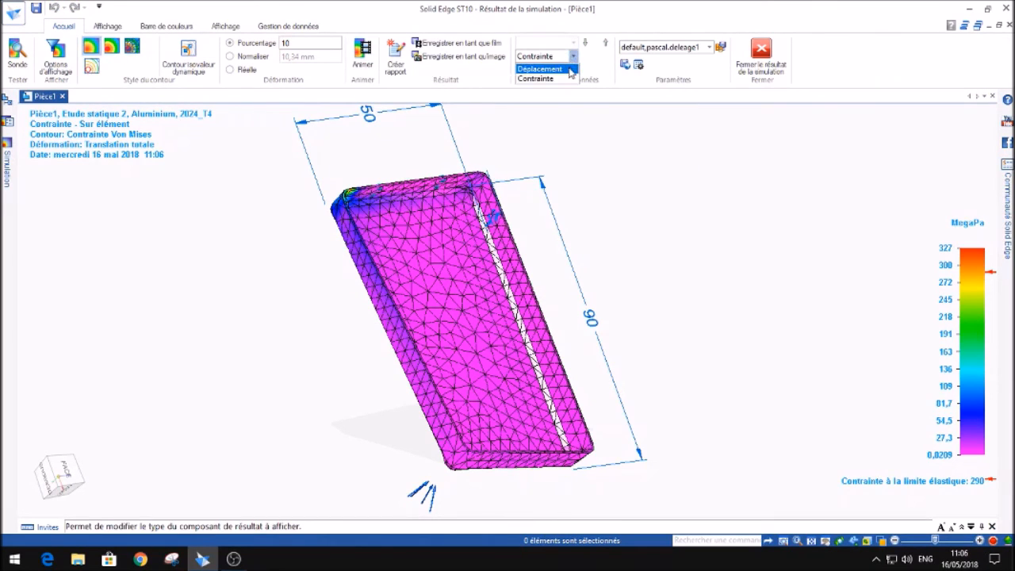
left_click(569, 68)
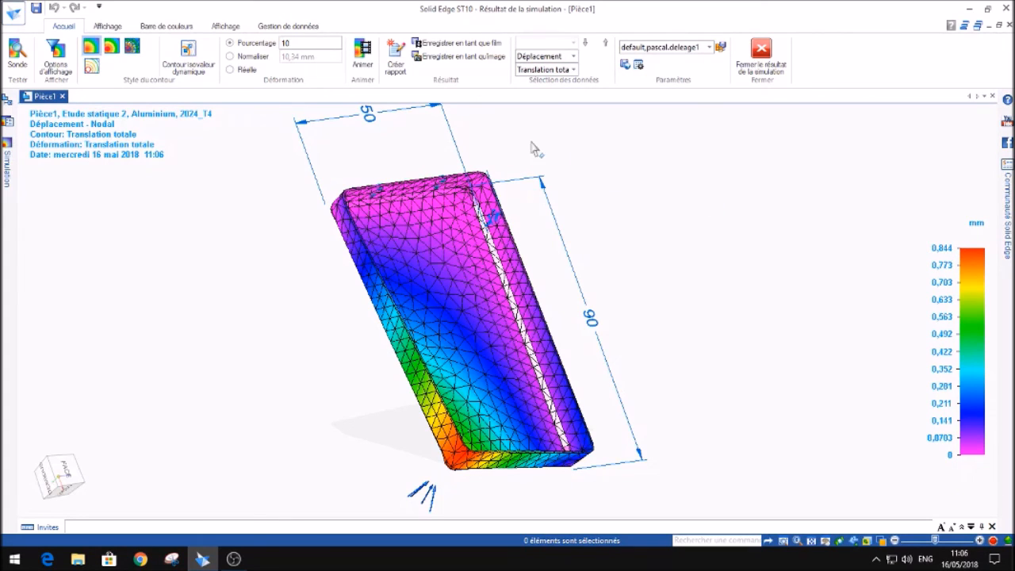
Step: Animate the aluminium part's displacement result, close the animation and exit the simulation results
left_click(363, 56)
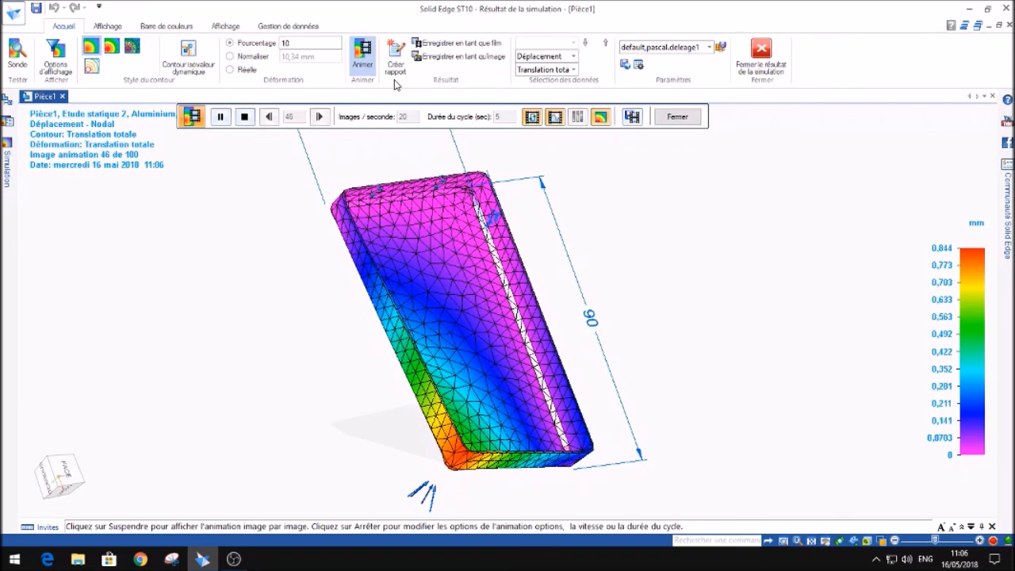
left_click(676, 116)
left_click(762, 54)
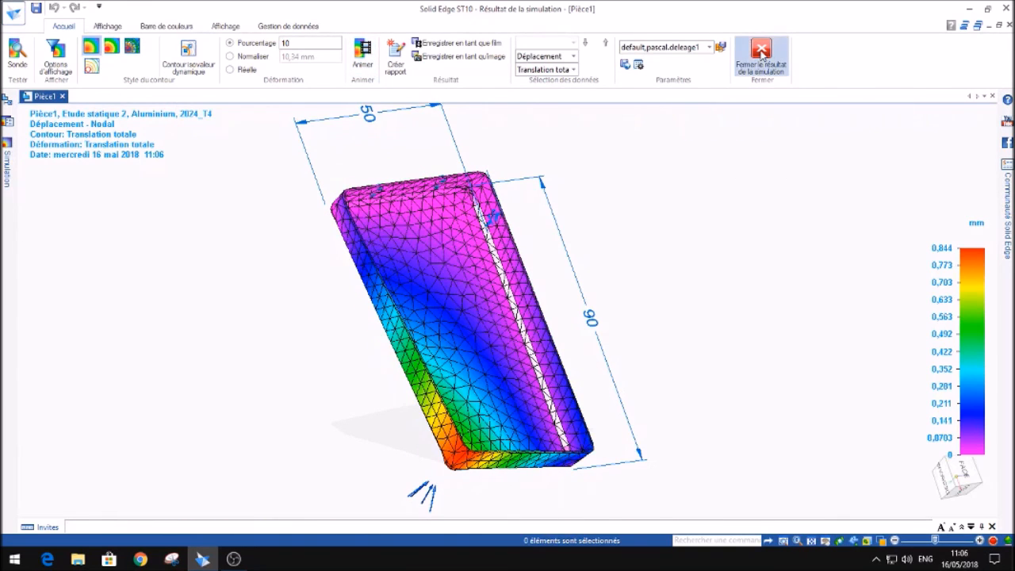